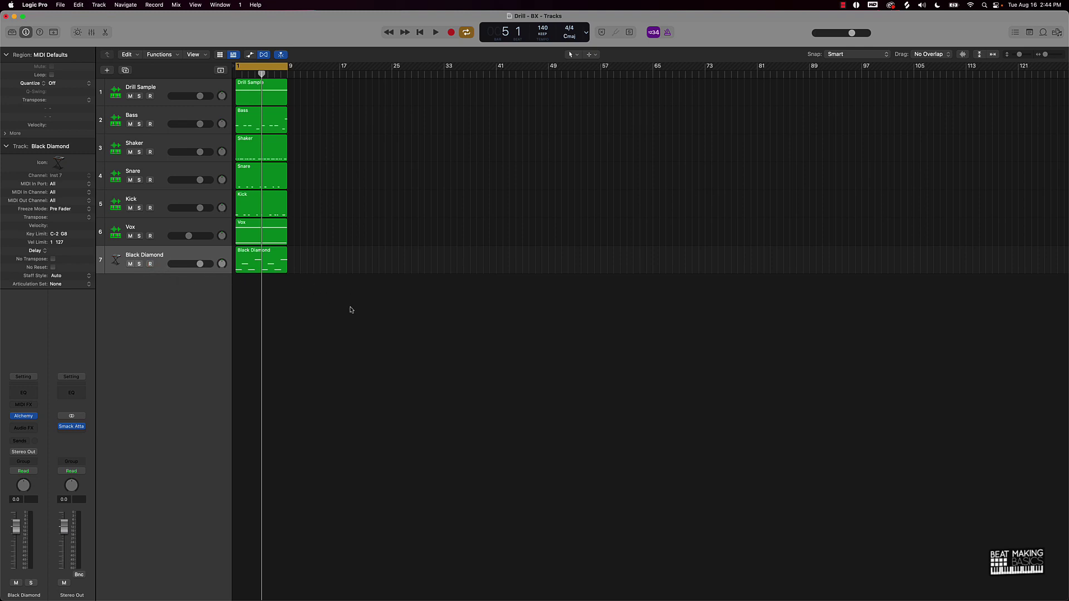
Play the eight-bar loop from the beginning, then stop playback.
{"action": "key", "text": "Return"}
{"action": "key", "text": "space"}
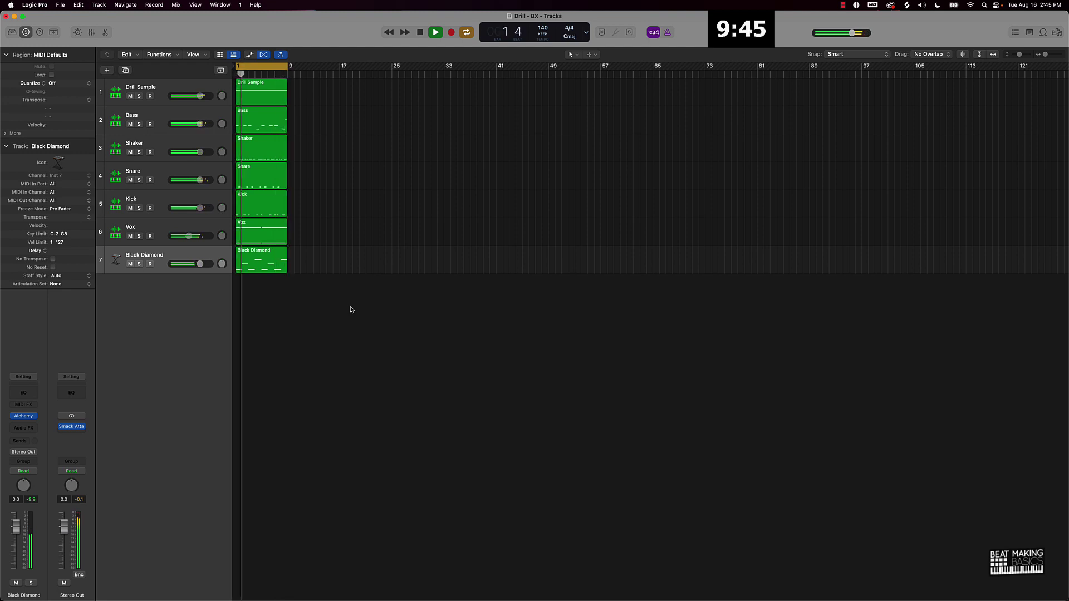
{"action": "key", "text": "space"}
In the Kick region, replace the short note just before bar 5 with a longer one starting on bar 5.
{"action": "double_click", "coordinate": [288, 207]}
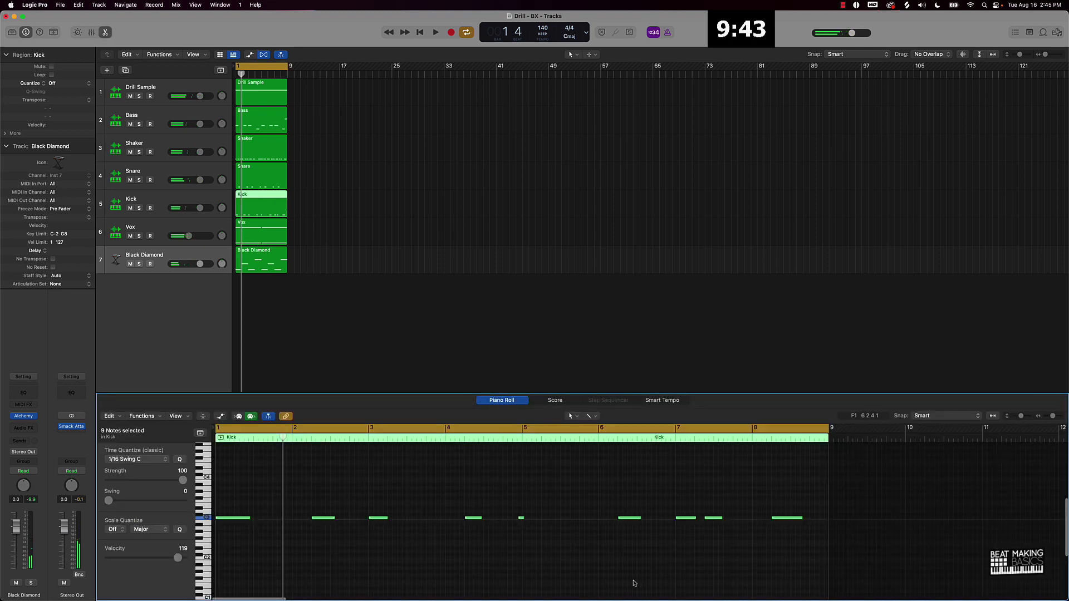
{"action": "left_click", "coordinate": [522, 518]}
{"action": "key", "text": "Delete"}
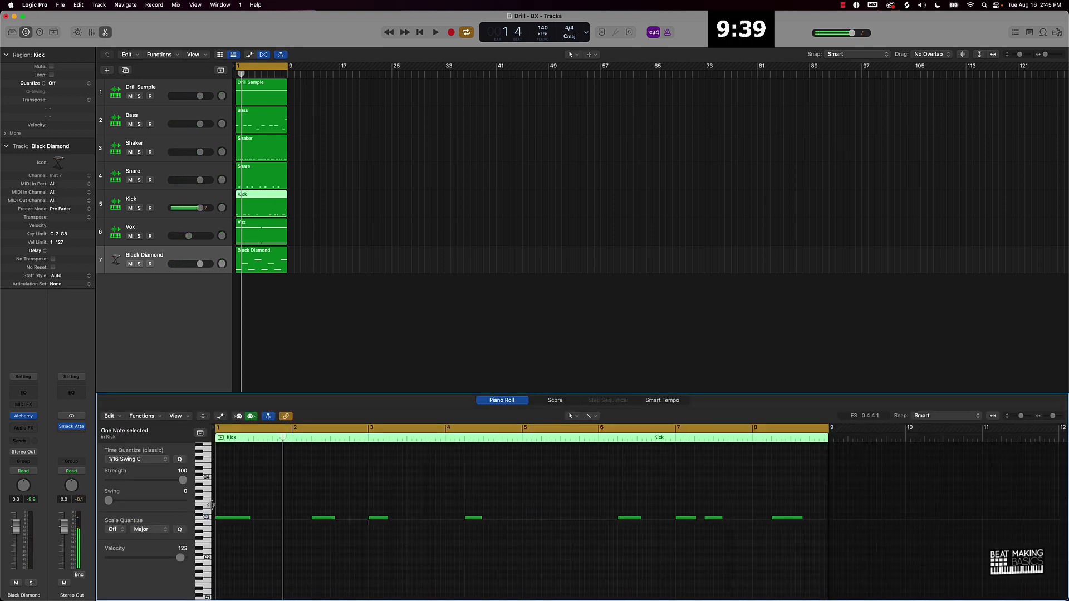
{"action": "key", "text": "Left"}
{"action": "left_click", "coordinate": [529, 518], "text": "super"}
{"action": "left_click", "coordinate": [551, 529]}
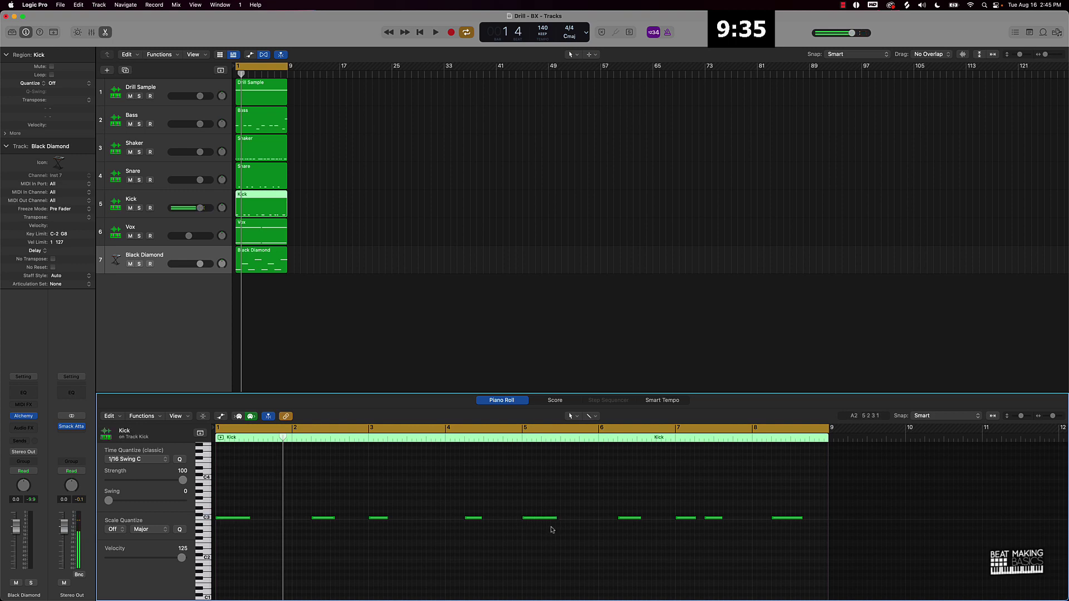
{"action": "key", "text": "e"}
{"action": "left_click", "coordinate": [433, 262]}
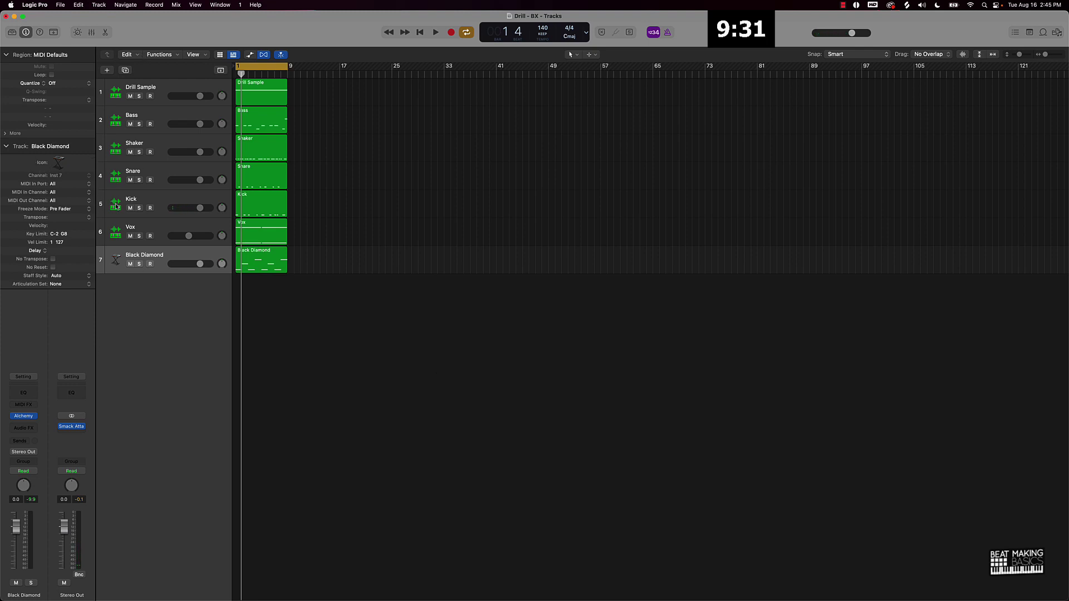
Reorder the tracks as Kick, Snare, Shaker, Bass, Drill Sample, Black Diamond, Vox.
{"action": "left_click_drag", "start_coordinate": [115, 205], "coordinate": [109, 89]}
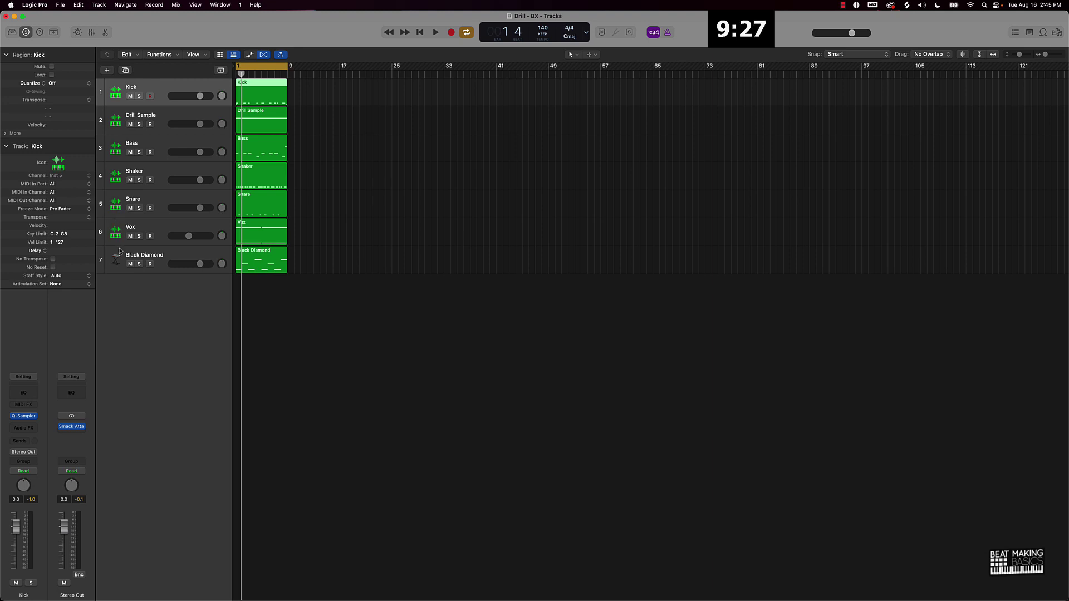
{"action": "left_click_drag", "start_coordinate": [113, 202], "coordinate": [114, 118]}
{"action": "left_click_drag", "start_coordinate": [120, 199], "coordinate": [124, 139]}
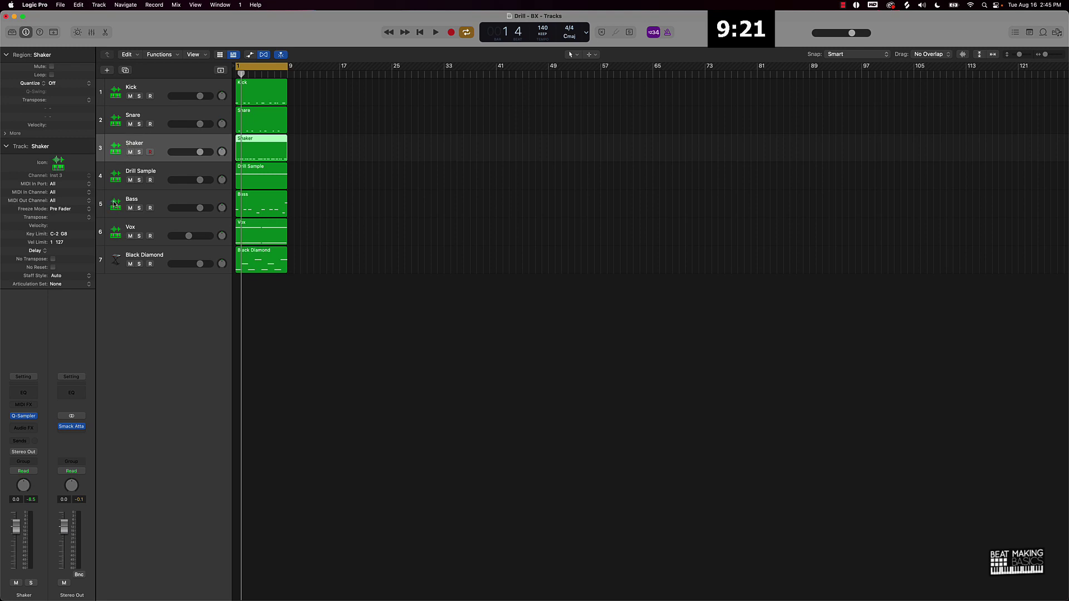
{"action": "left_click_drag", "start_coordinate": [114, 204], "coordinate": [115, 176]}
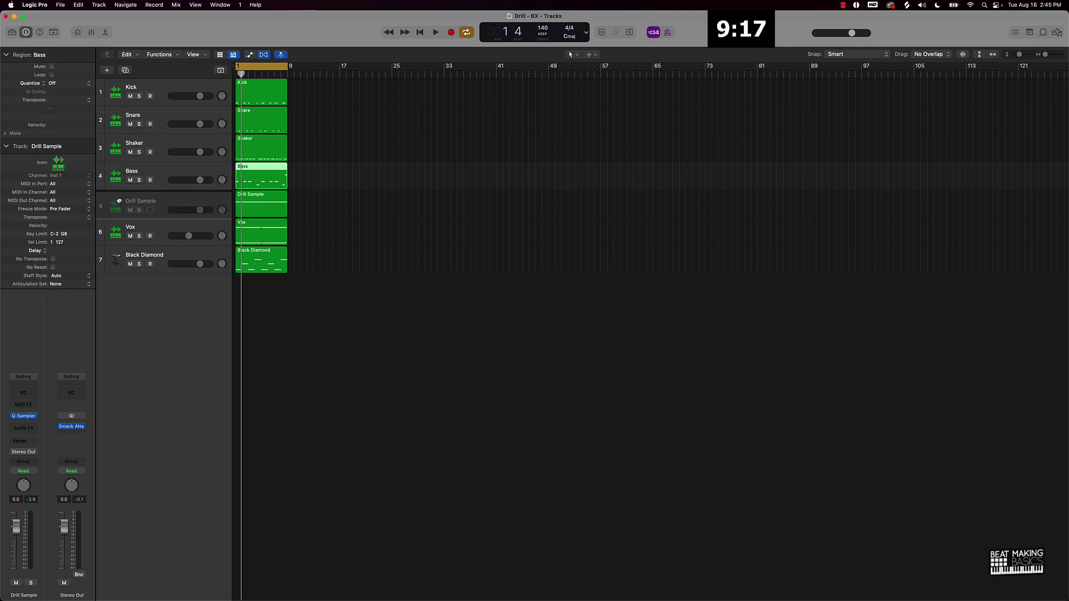
{"action": "left_click", "coordinate": [118, 200]}
{"action": "left_click_drag", "start_coordinate": [118, 269], "coordinate": [118, 232]}
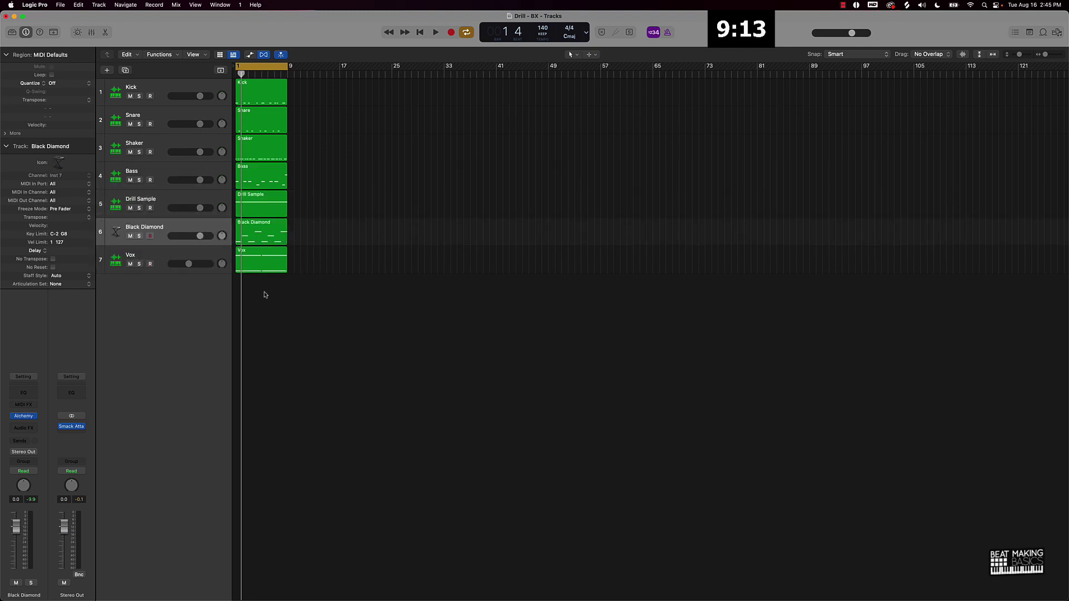
Audition the loop and copy all seven regions from bar 1 to bar 25.
{"action": "key", "text": "super+Right"}
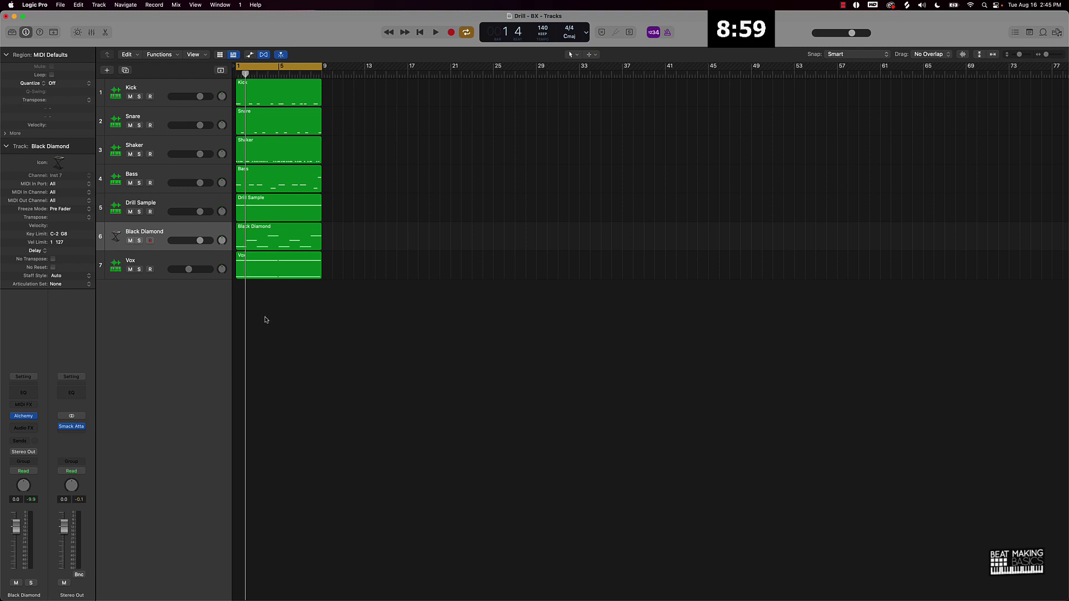
{"action": "left_click_drag", "start_coordinate": [265, 329], "coordinate": [309, 82]}
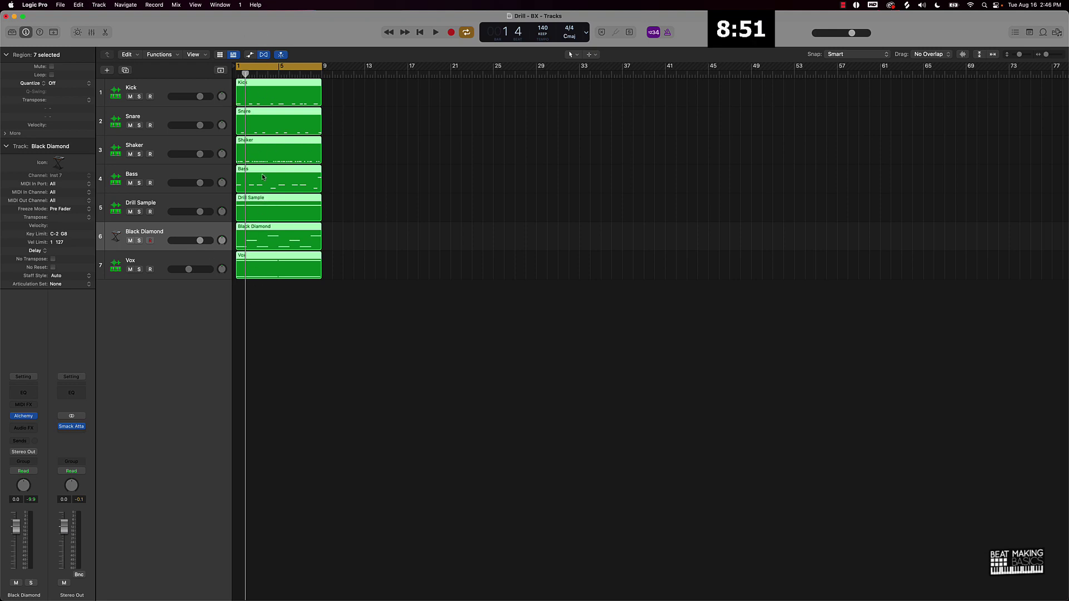
{"action": "key", "text": "space"}
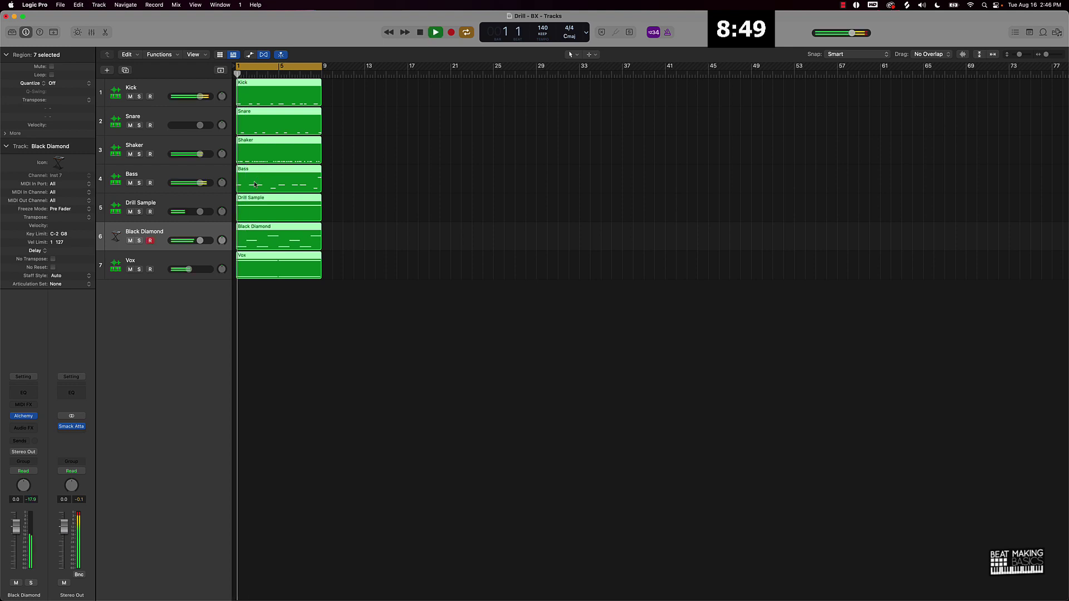
{"action": "key", "text": "space"}
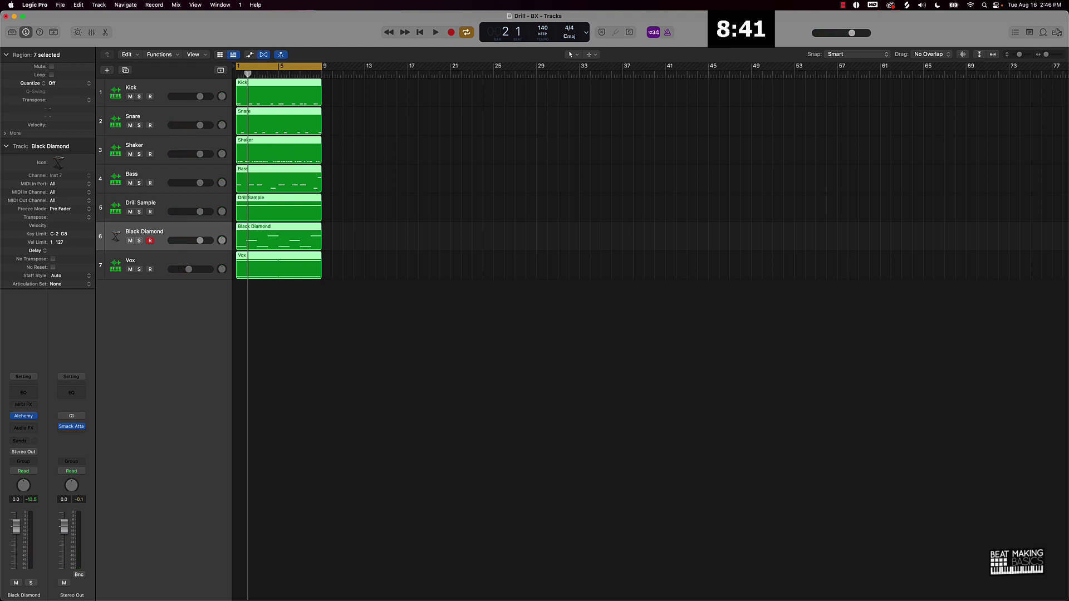
{"action": "left_click_drag", "start_coordinate": [272, 277], "coordinate": [526, 262]}
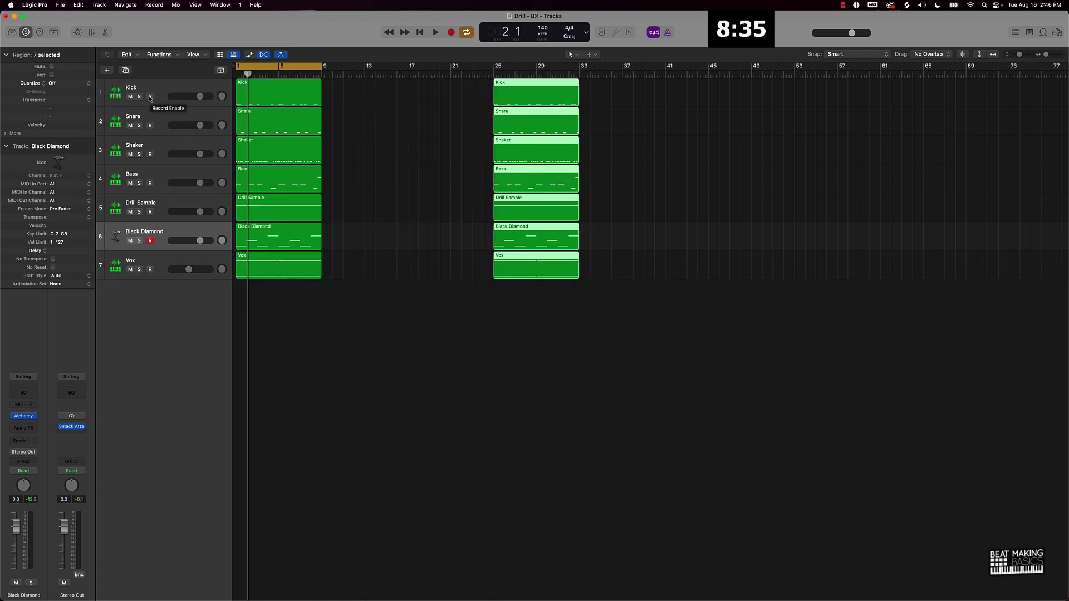
Recolor the seven copied regions at bar 25 blue, and move the color palette clear of the regions.
{"action": "left_click", "coordinate": [54, 32]}
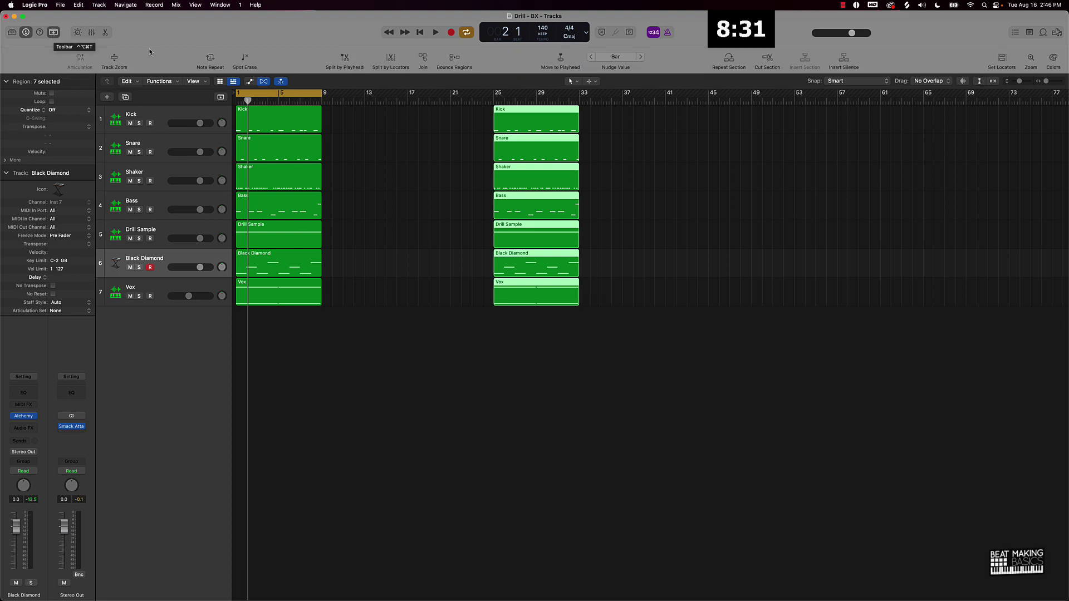
{"action": "left_click", "coordinate": [1054, 57]}
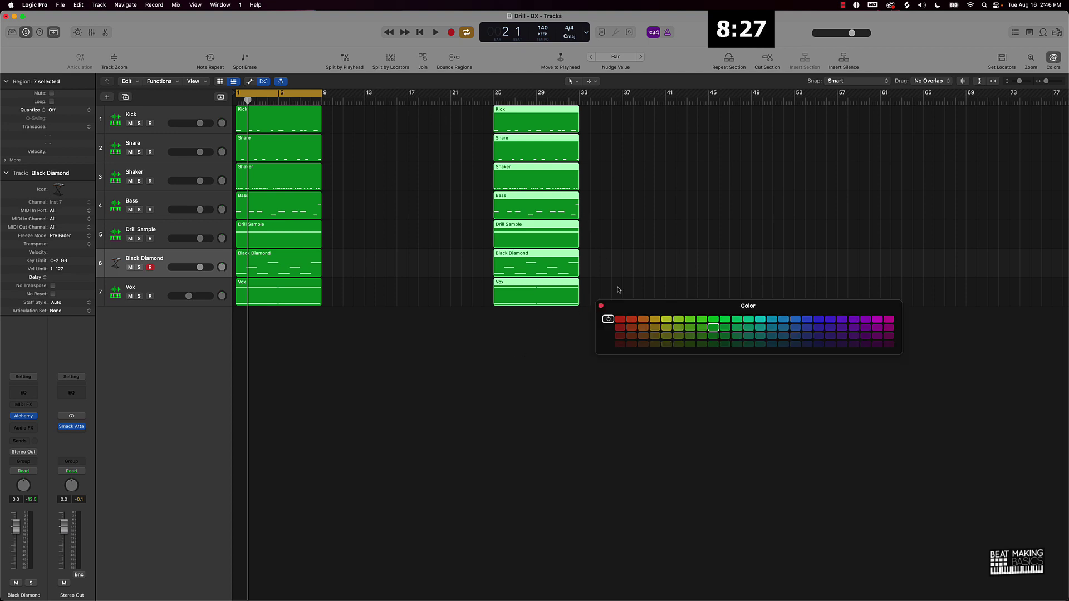
{"action": "left_click", "coordinate": [750, 319]}
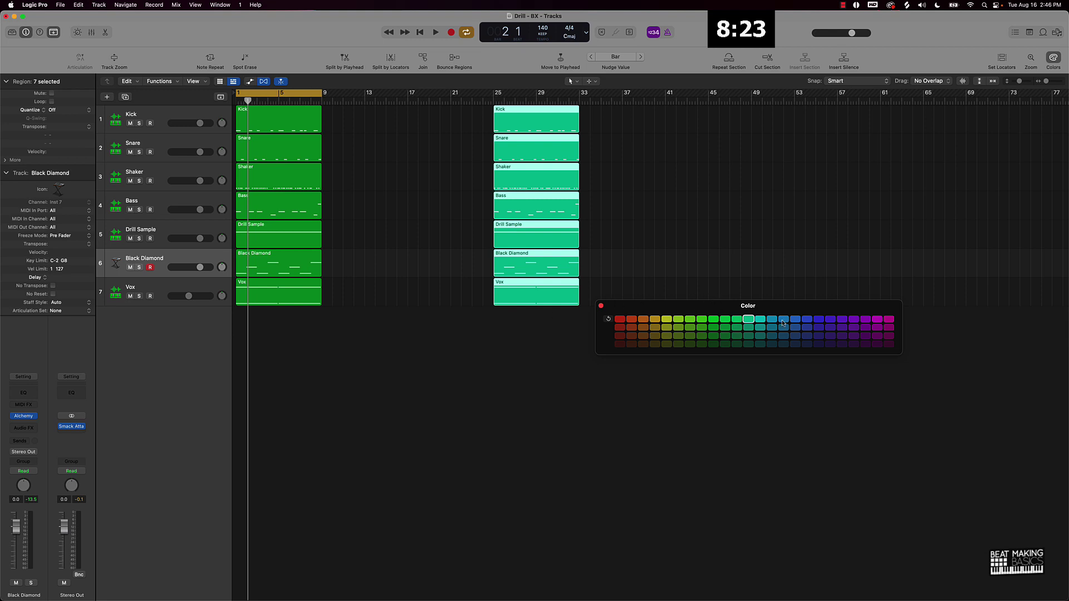
{"action": "left_click", "coordinate": [760, 320]}
{"action": "left_click", "coordinate": [772, 320]}
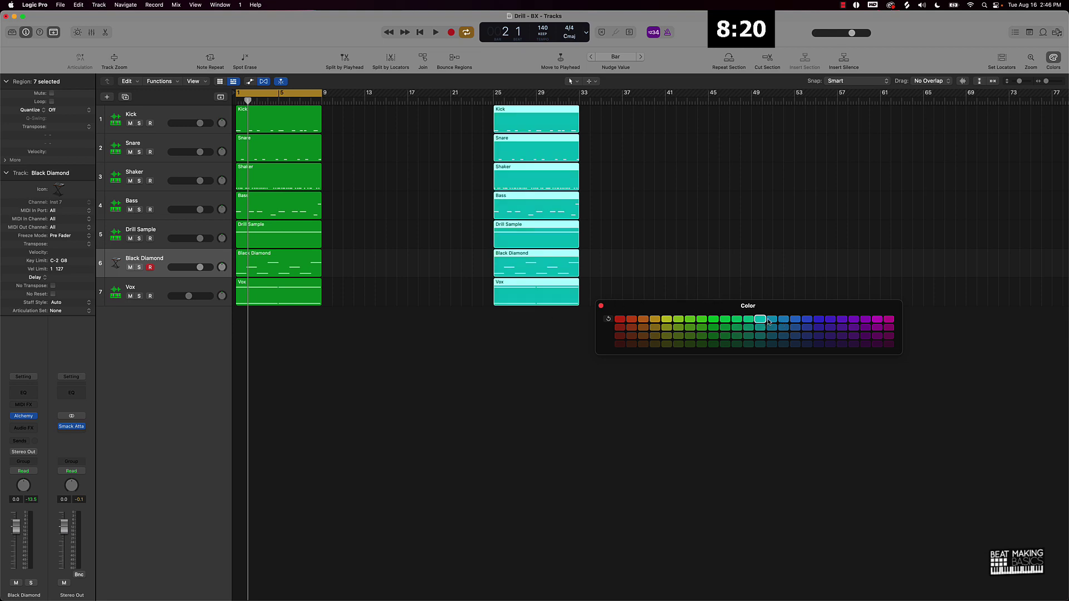
{"action": "left_click", "coordinate": [518, 328]}
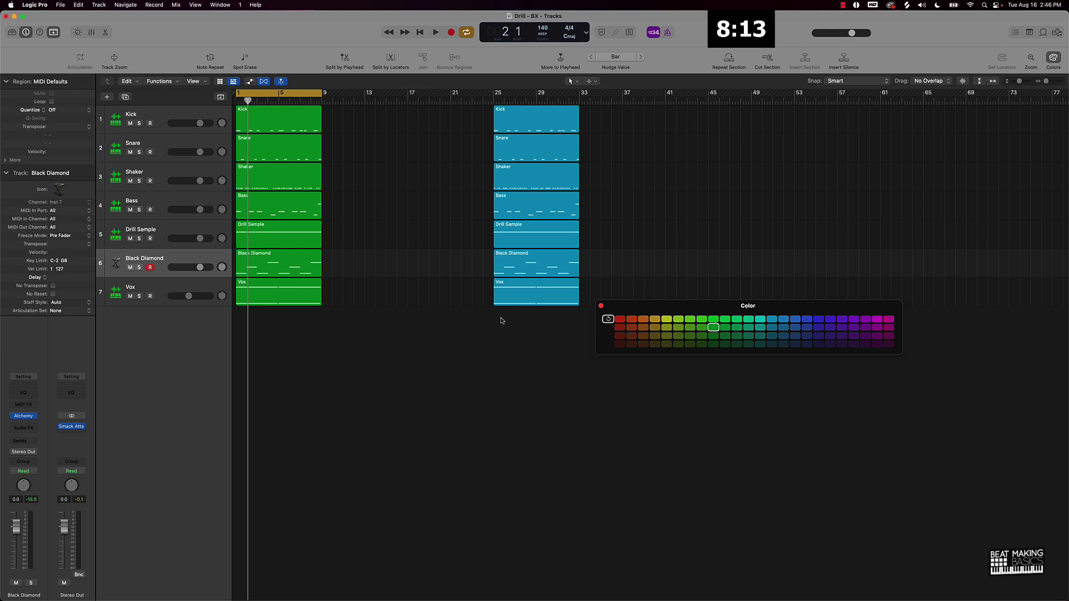
{"action": "left_click_drag", "start_coordinate": [649, 309], "coordinate": [402, 353]}
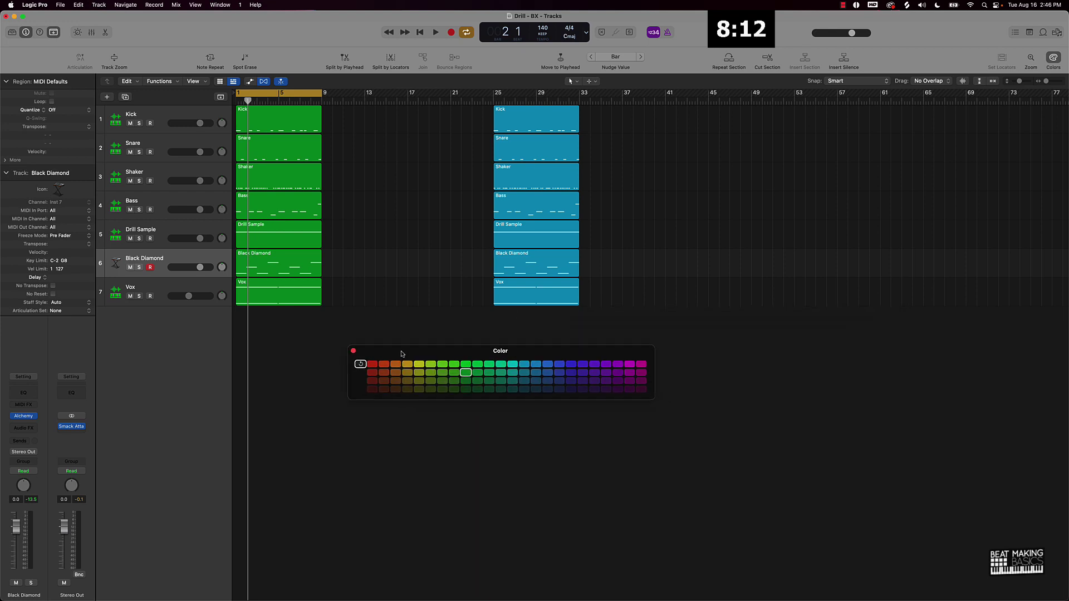
Audition the loop with the Black Diamond and Vox tracks muted, and with each of them brought back in alone.
{"action": "left_click", "coordinate": [130, 267]}
{"action": "left_click", "coordinate": [129, 296]}
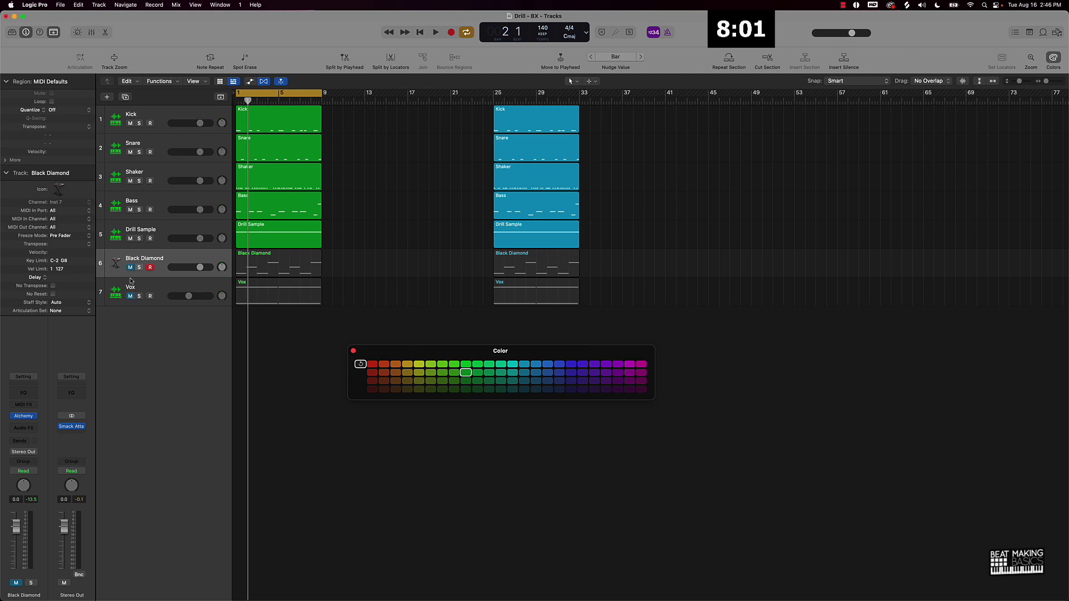
{"action": "key", "text": "space"}
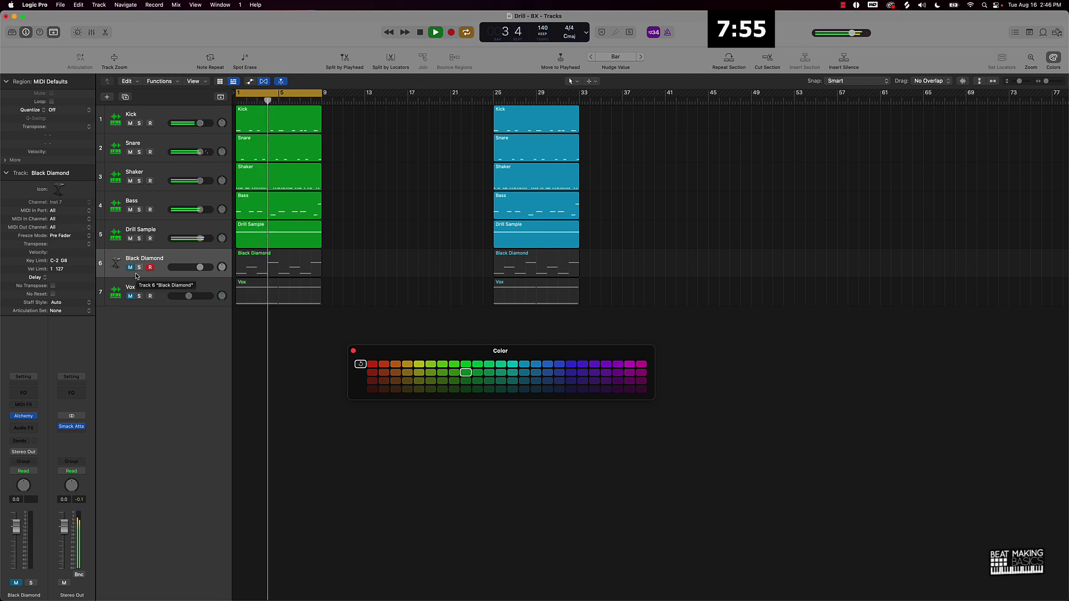
{"action": "left_click", "coordinate": [131, 268]}
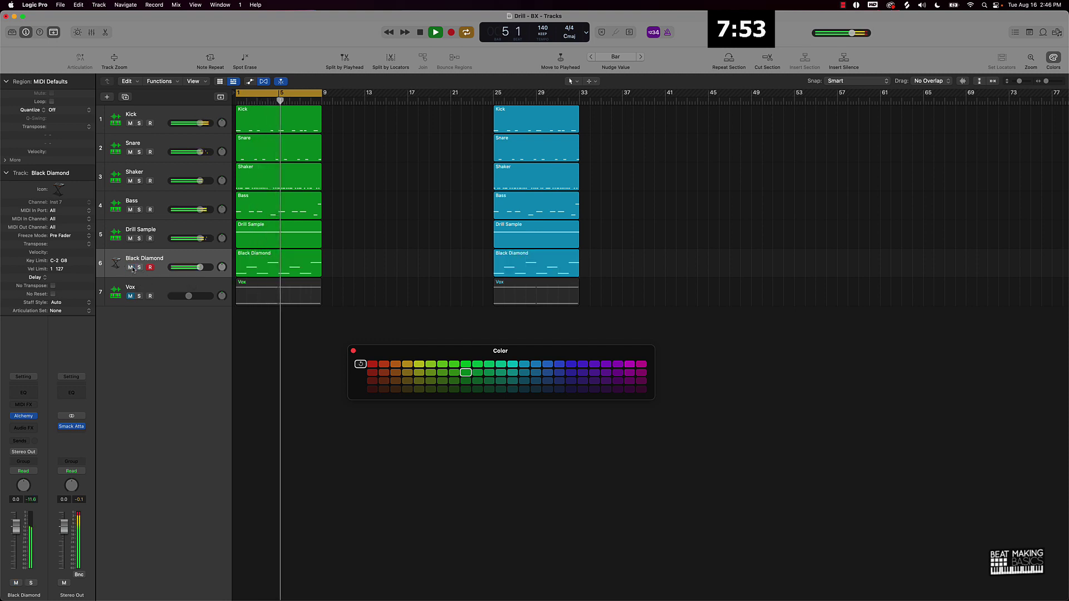
{"action": "left_click", "coordinate": [131, 296]}
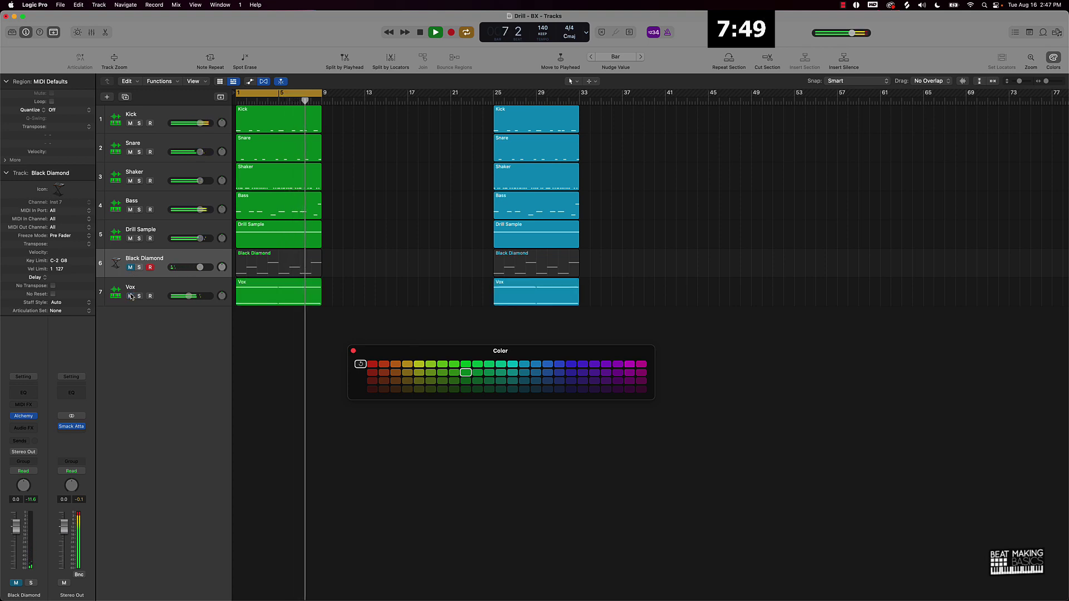
{"action": "key", "text": "space"}
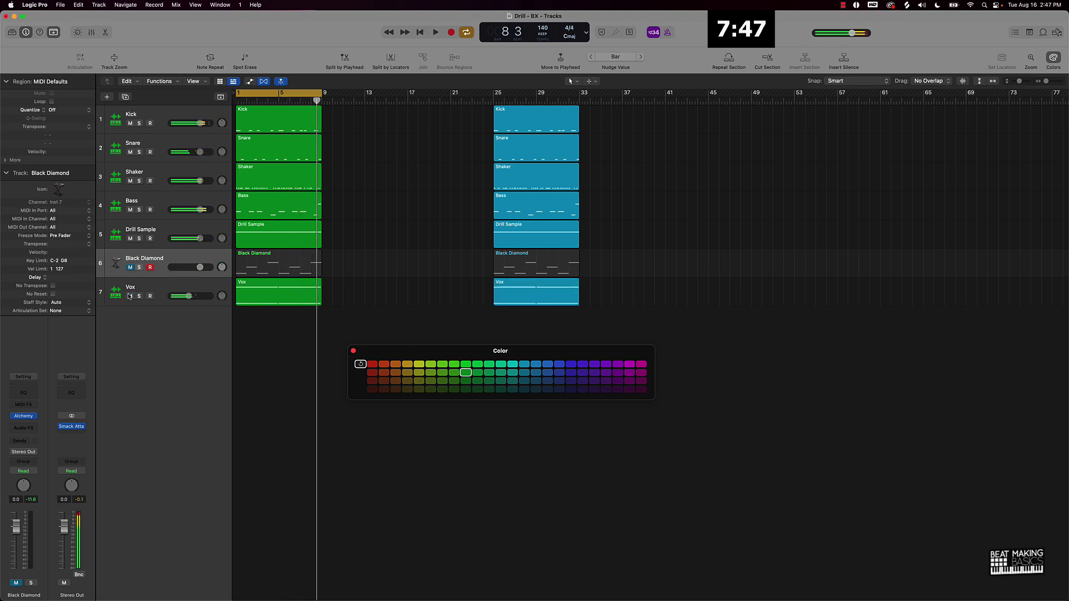
{"action": "left_click", "coordinate": [131, 296]}
Move the Vox track above Black Diamond, then unmute both tracks while muting only the Black Diamond region at bar 1.
{"action": "left_click_drag", "start_coordinate": [114, 285], "coordinate": [129, 268]}
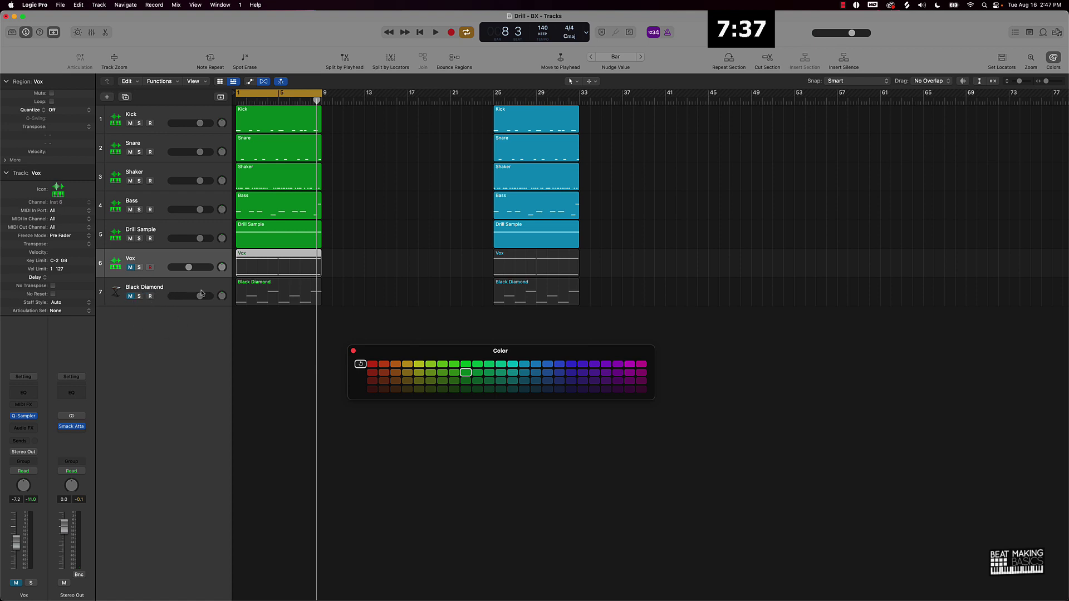
{"action": "left_click", "coordinate": [257, 300]}
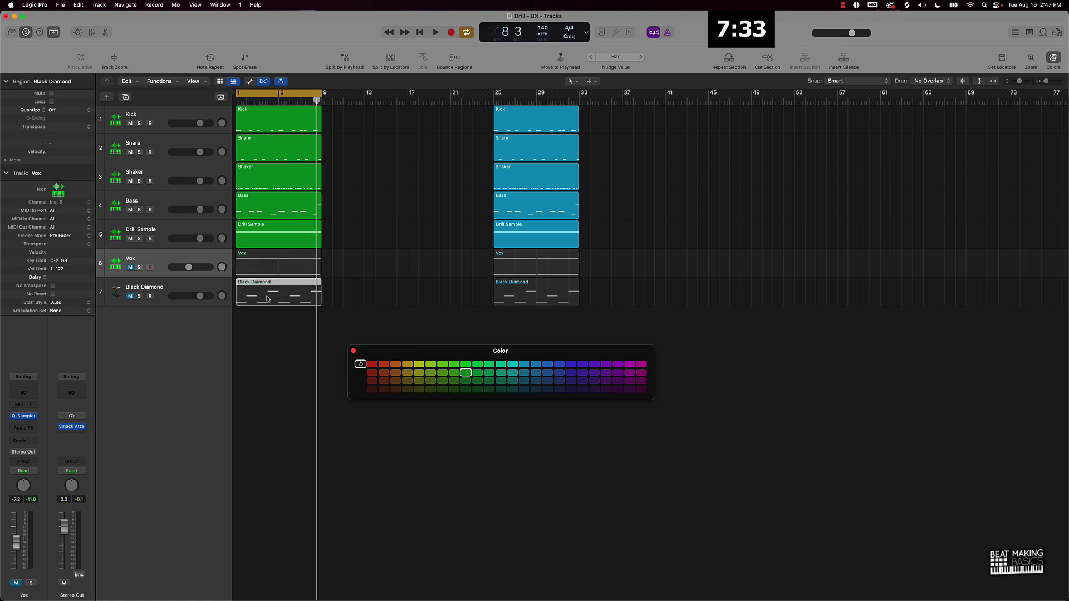
{"action": "key", "text": "m"}
{"action": "left_click", "coordinate": [130, 296]}
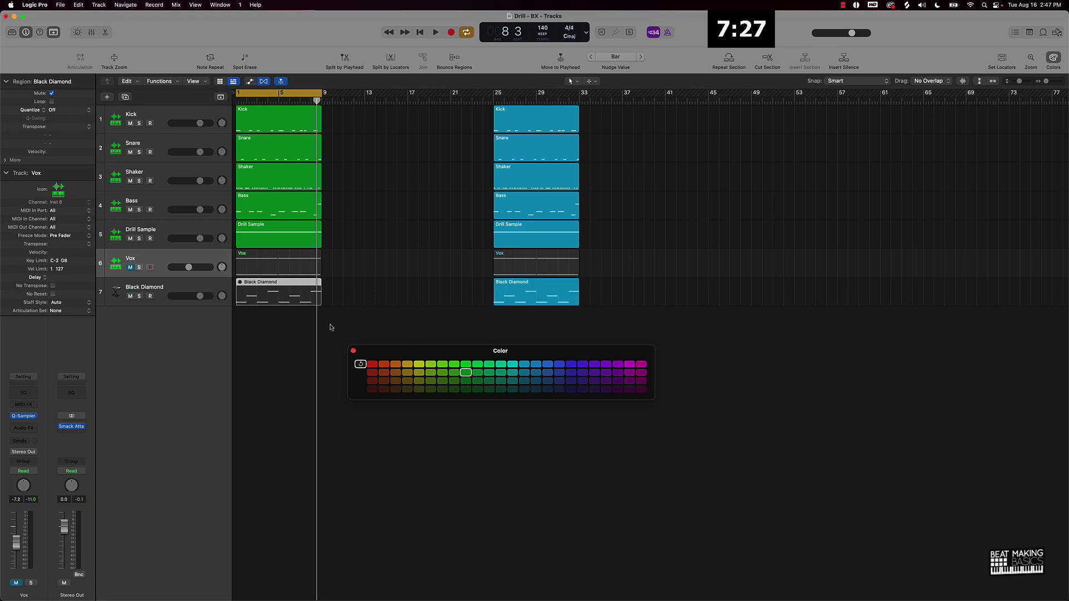
{"action": "left_click", "coordinate": [279, 357]}
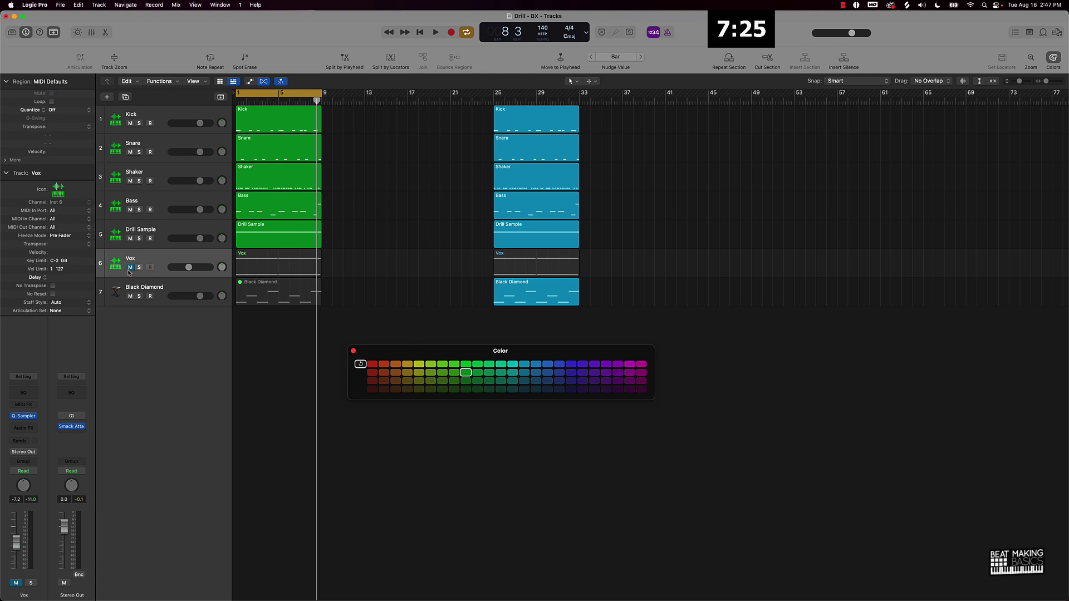
{"action": "left_click", "coordinate": [130, 268]}
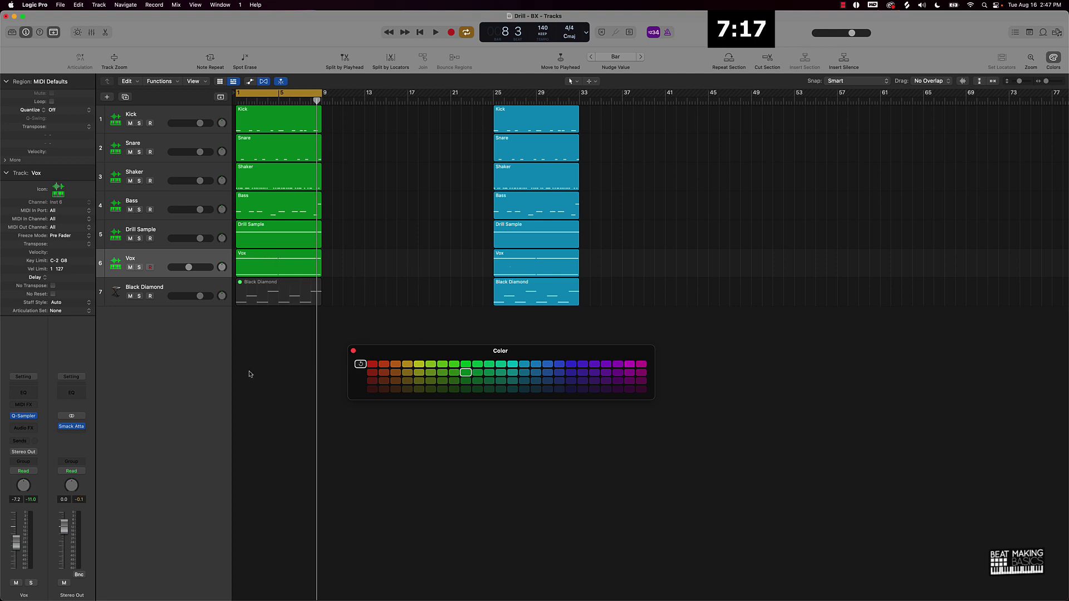
Copy the seven regions from bar 1 to bars 33 and 41, and mute the Vox copy at bar 33.
{"action": "left_click_drag", "start_coordinate": [248, 372], "coordinate": [249, 49]}
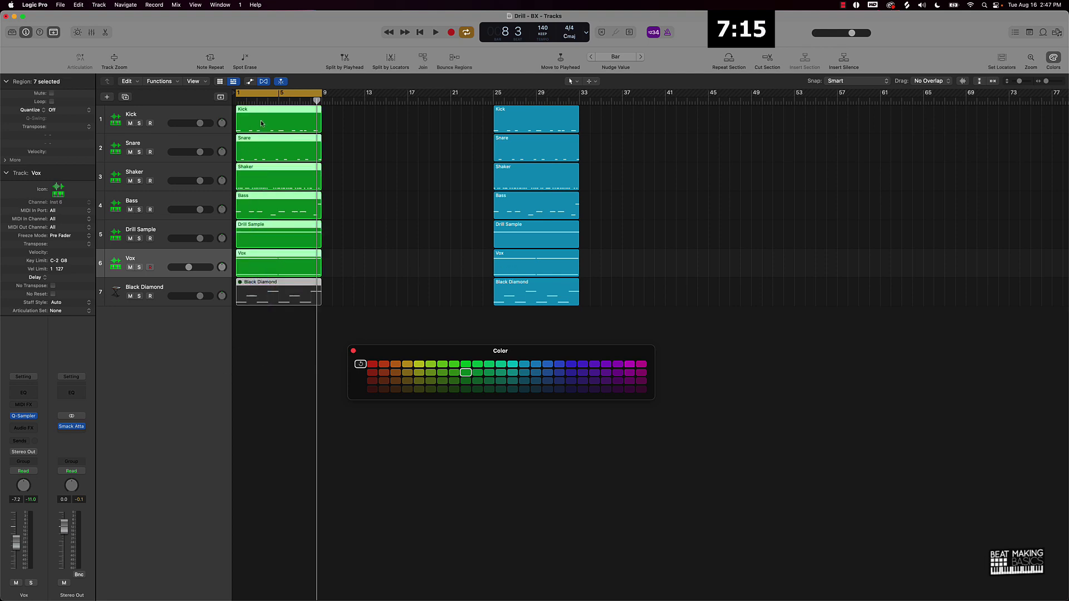
{"action": "left_click_drag", "start_coordinate": [258, 117], "coordinate": [680, 124]}
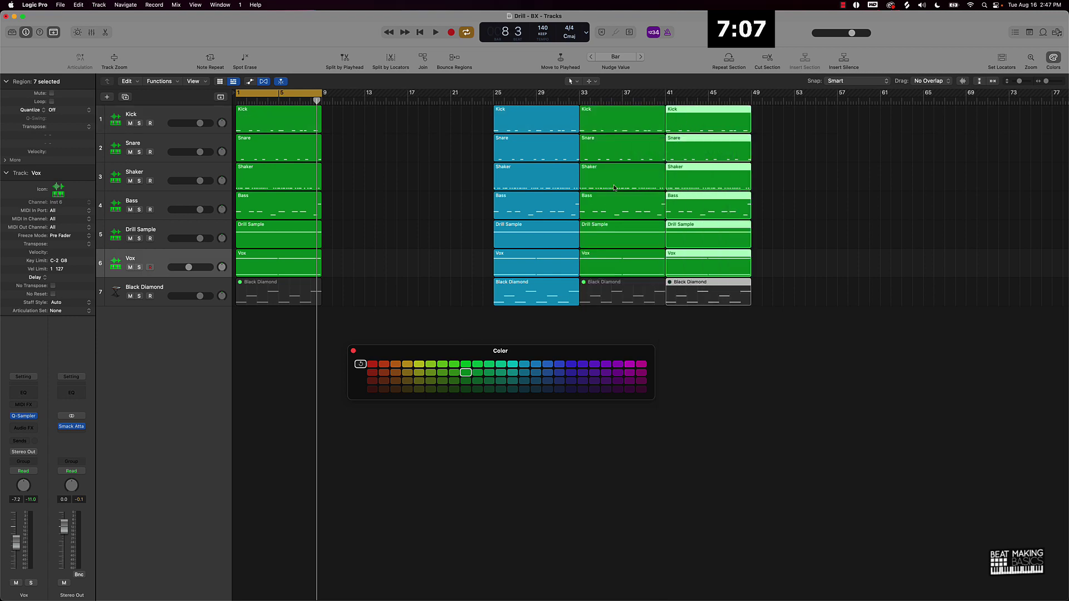
{"action": "left_click", "coordinate": [611, 265]}
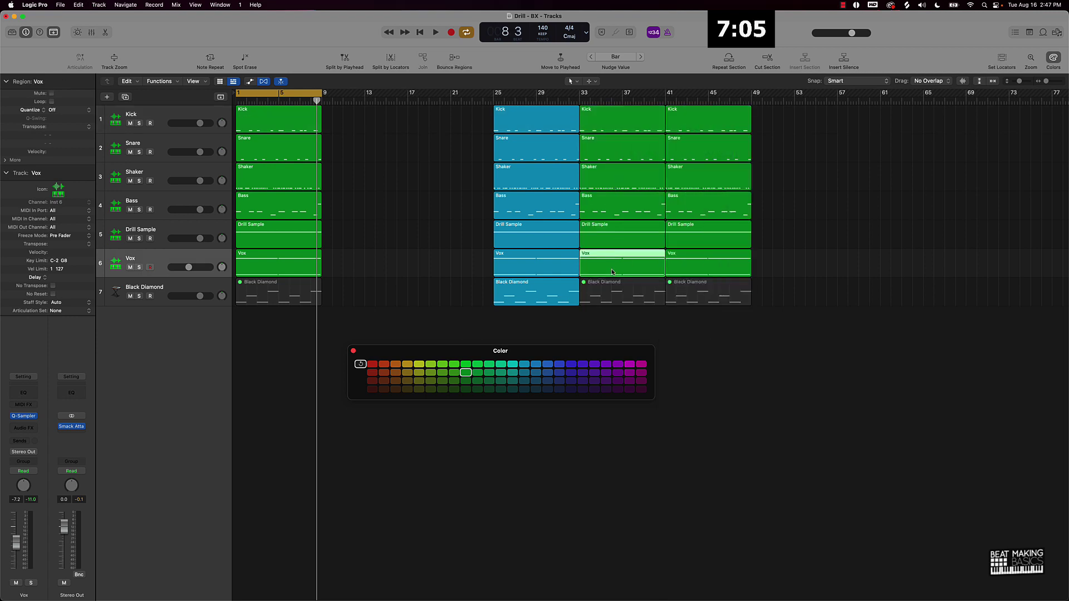
{"action": "key", "text": "ctrl+m"}
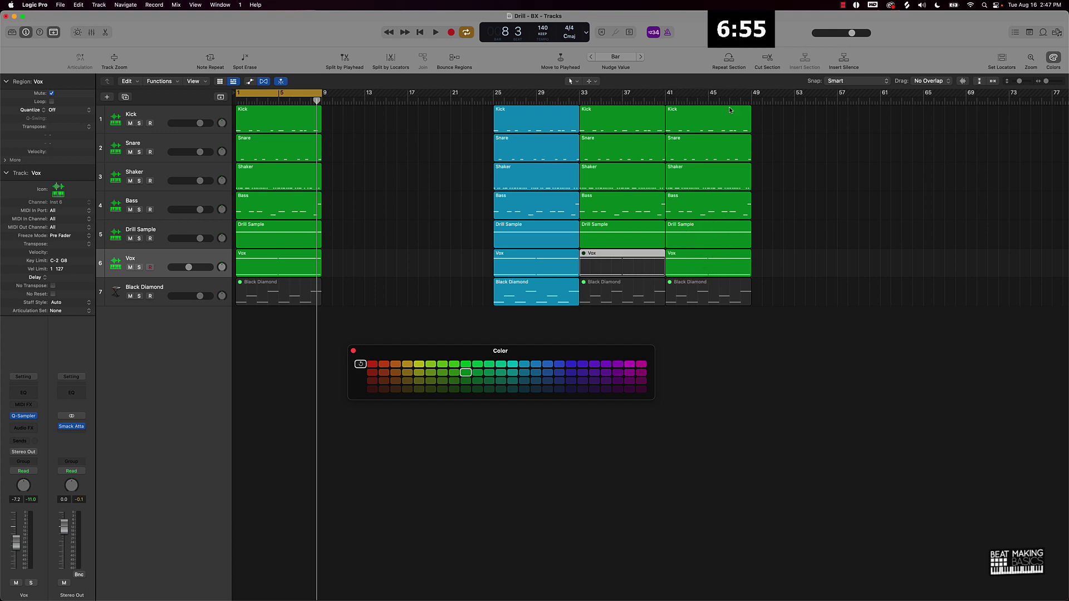
Recolor the fourteen regions at bars 33 and 41 royal blue.
{"action": "left_click_drag", "start_coordinate": [619, 334], "coordinate": [671, 117]}
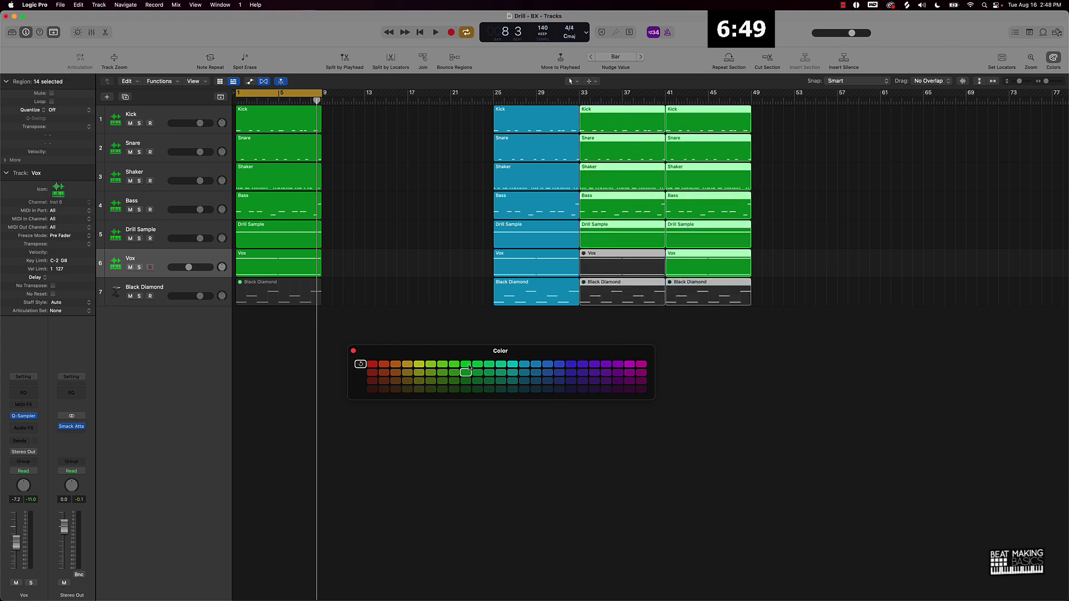
{"action": "left_click", "coordinate": [594, 365]}
{"action": "left_click", "coordinate": [573, 366]}
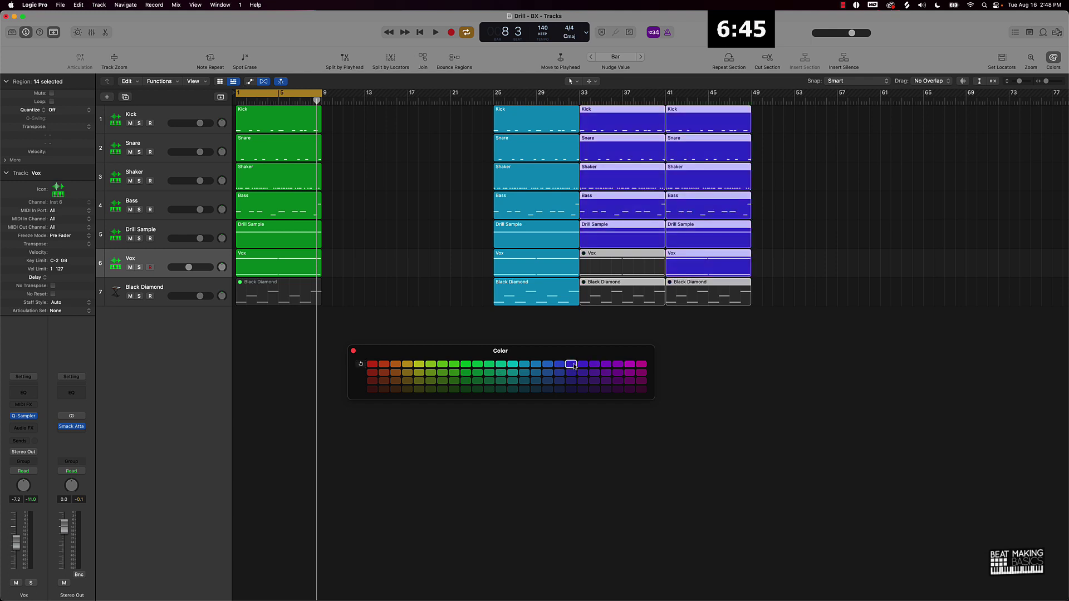
{"action": "left_click", "coordinate": [561, 365]}
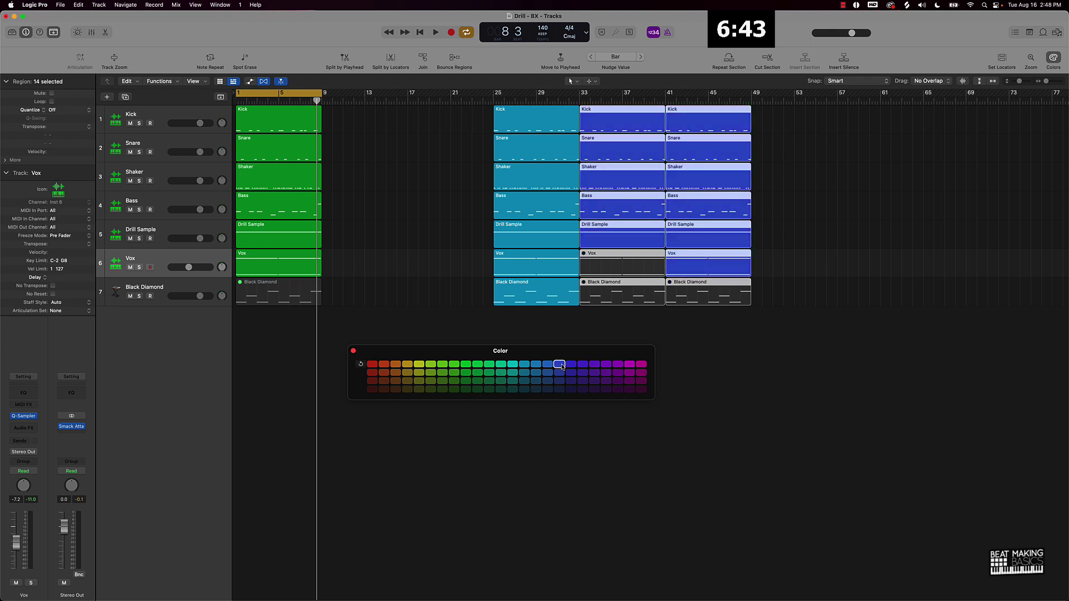
{"action": "left_click", "coordinate": [668, 339]}
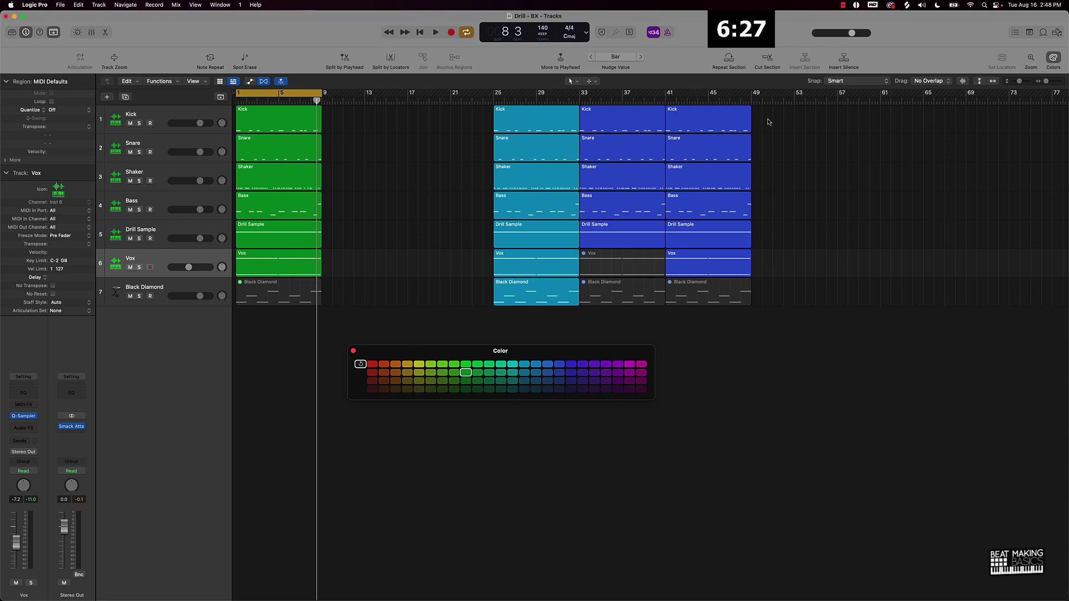
Shorten the Kick, Snare and Shaker regions at bar 41 by about one bar so they end at bar 48.
{"action": "left_click_drag", "start_coordinate": [769, 120], "coordinate": [745, 182]}
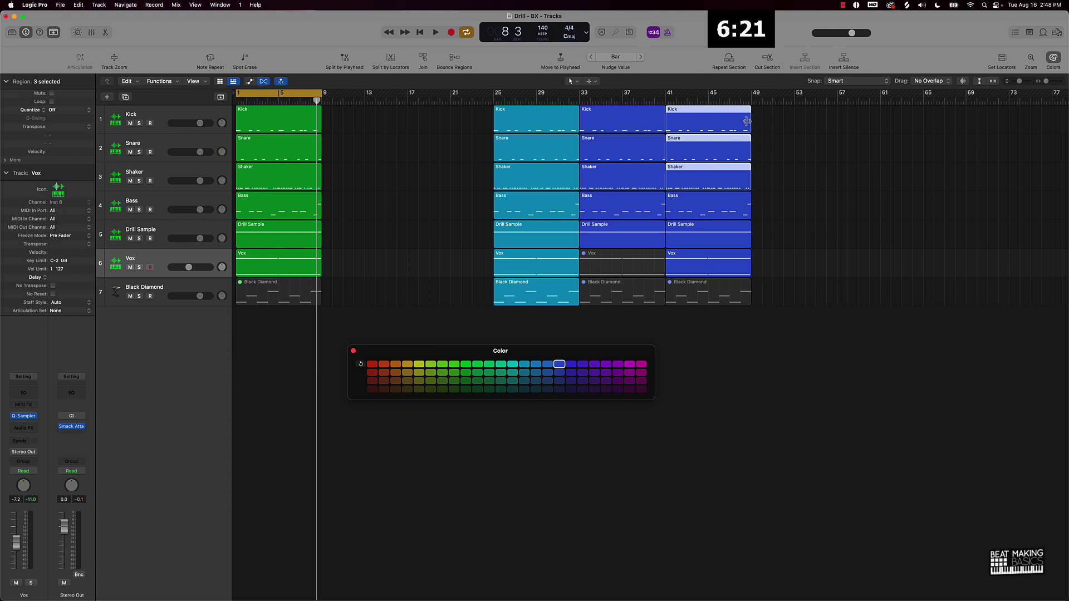
{"action": "left_click_drag", "start_coordinate": [749, 128], "coordinate": [740, 128]}
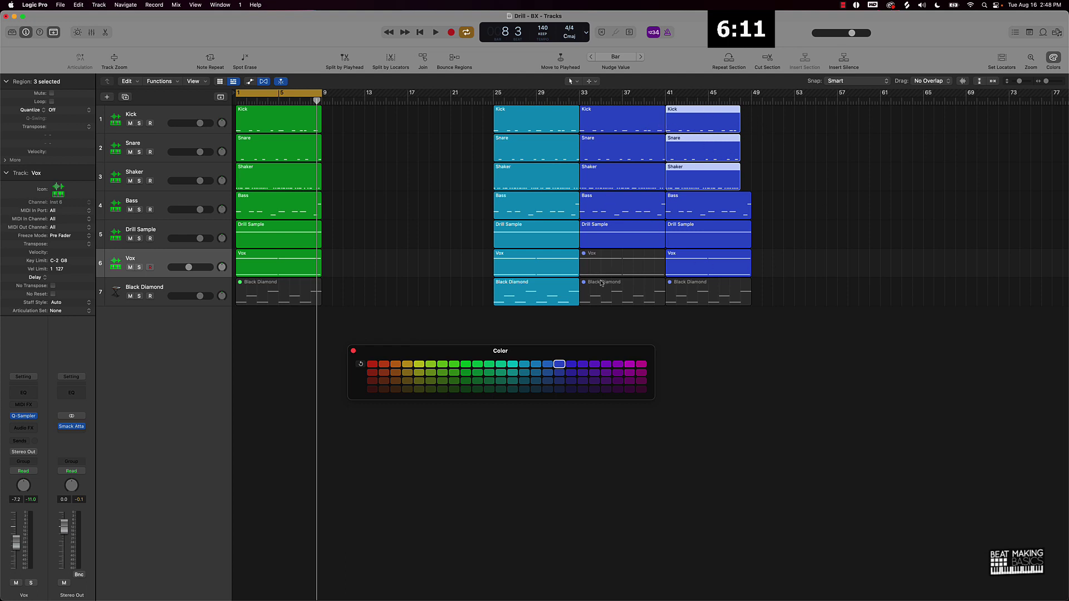
Repeat the 21 regions of the section starting at bar 25 twice, filling bars 49 and 73 onward.
{"action": "left_click_drag", "start_coordinate": [749, 319], "coordinate": [515, 118]}
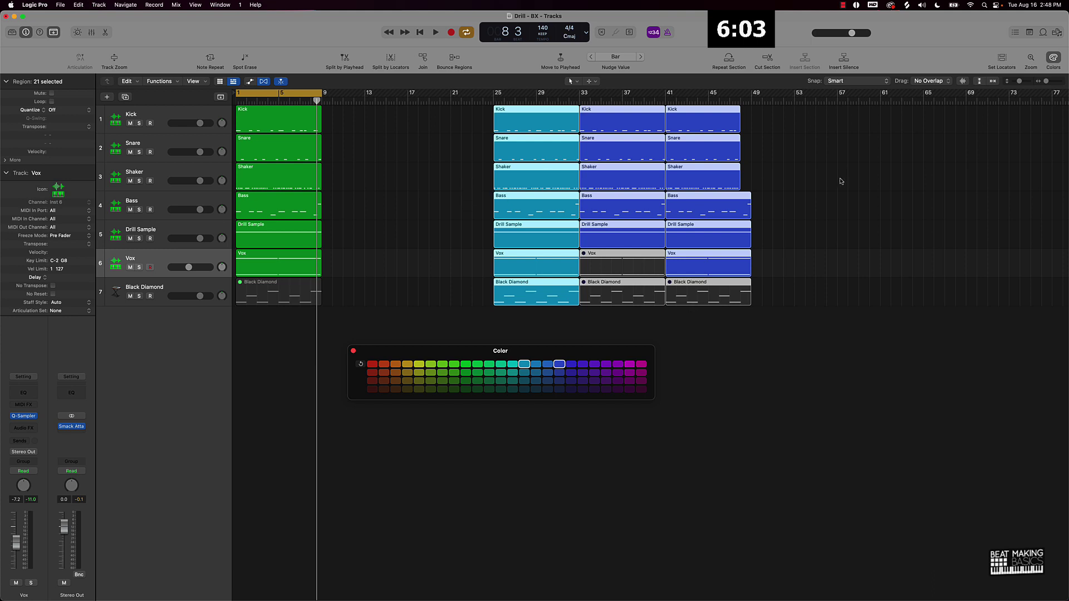
{"action": "key", "text": "super+r"}
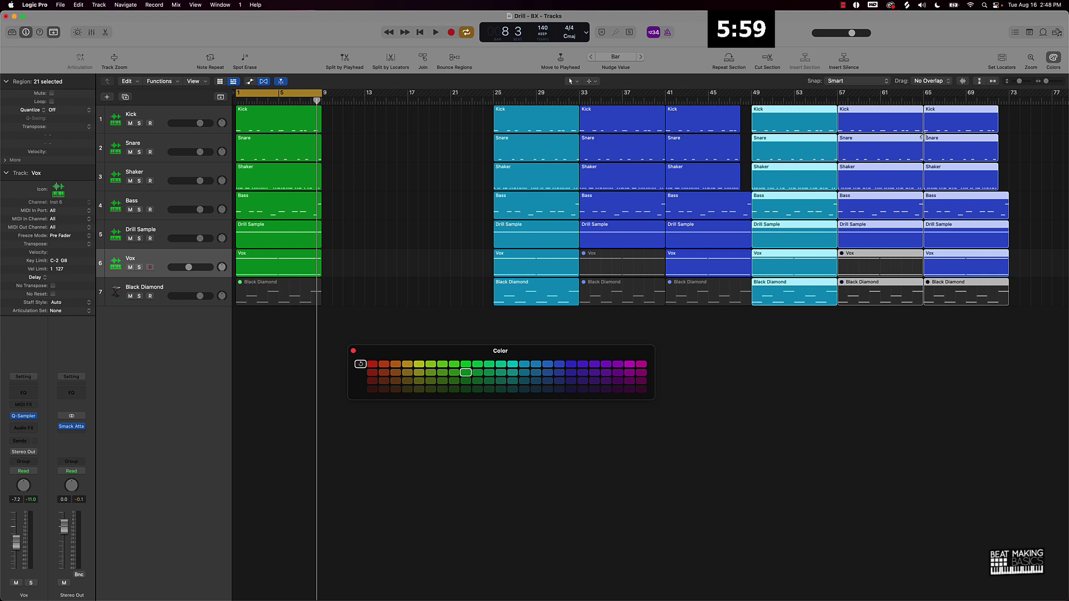
{"action": "scroll", "coordinate": [922, 139], "scroll_direction": "right", "scroll_amount": 5}
{"action": "key", "text": "super+r"}
{"action": "scroll", "coordinate": [913, 142], "scroll_direction": "right", "scroll_amount": 10}
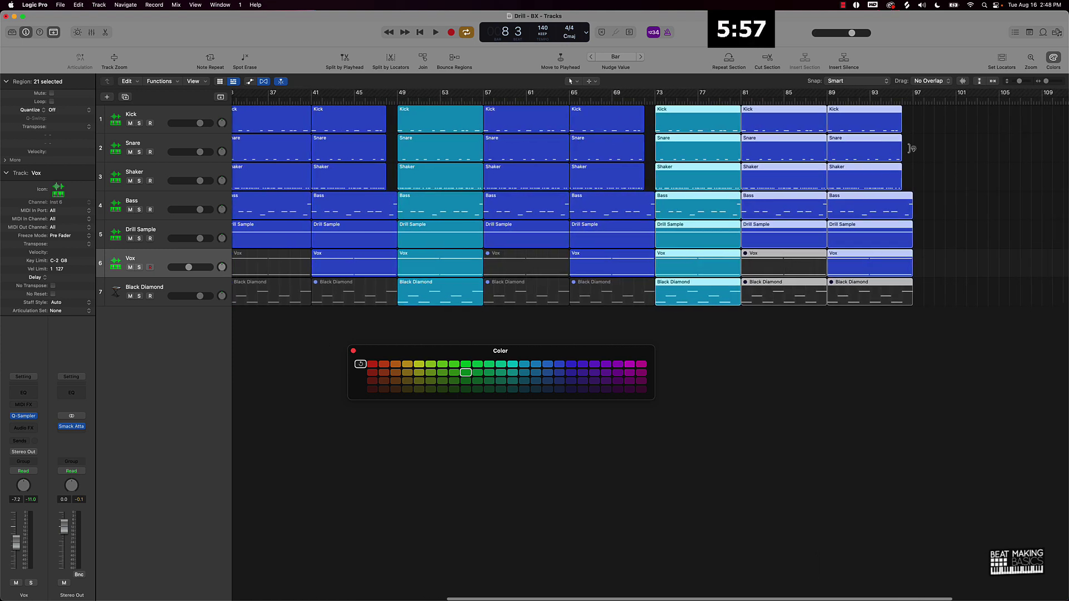
Copy the seven light-blue regions at bar 73 to bar 97.
{"action": "left_click_drag", "start_coordinate": [675, 329], "coordinate": [917, 109]}
{"action": "scroll", "coordinate": [752, 139], "scroll_direction": "left", "scroll_amount": 10}
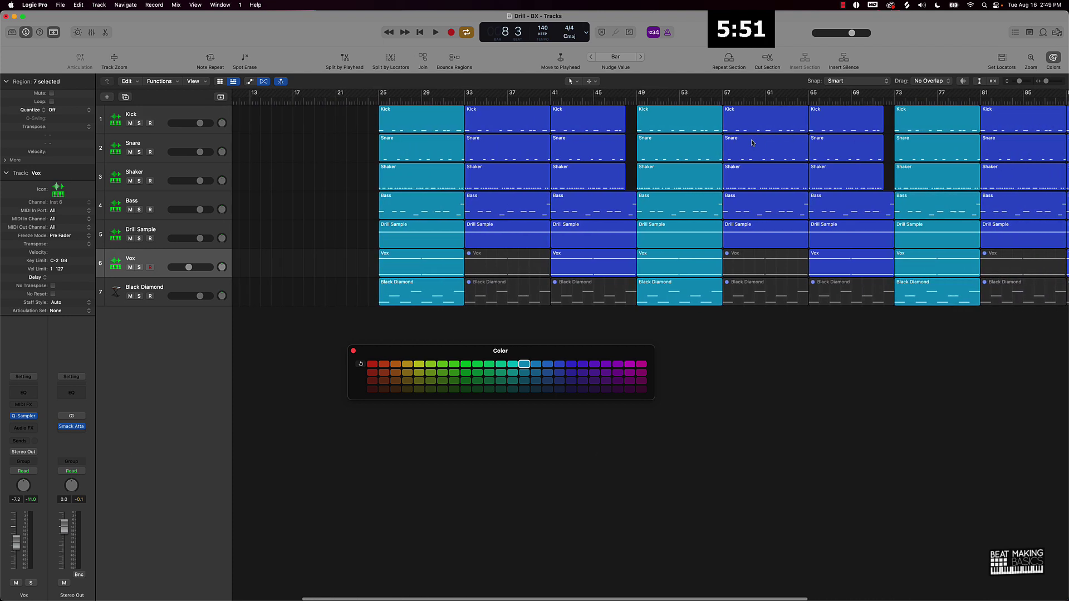
{"action": "scroll", "coordinate": [751, 139], "scroll_direction": "down", "scroll_amount": 3}
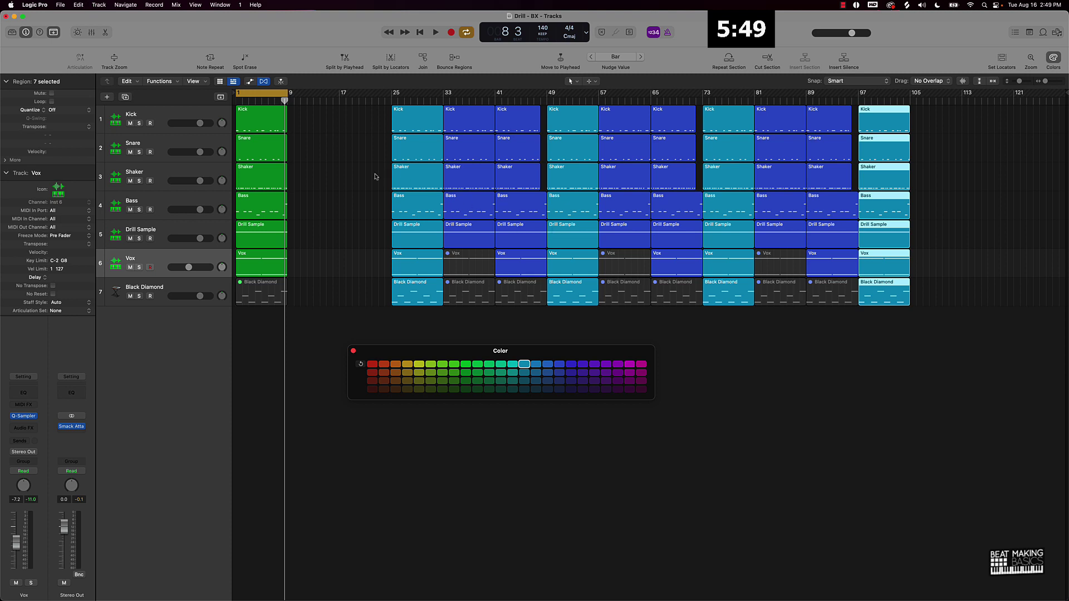
{"action": "left_click", "coordinate": [334, 176]}
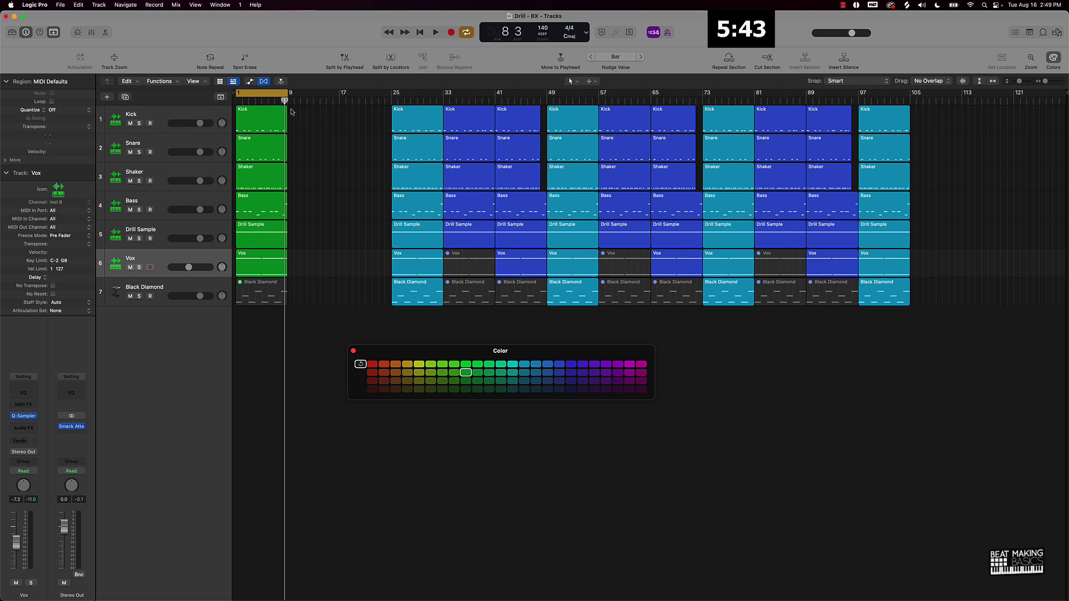
Mute the Kick, Snare and Shaker regions at bar 1, and play the eight-bar intro to check it.
{"action": "left_click_drag", "start_coordinate": [304, 118], "coordinate": [254, 180]}
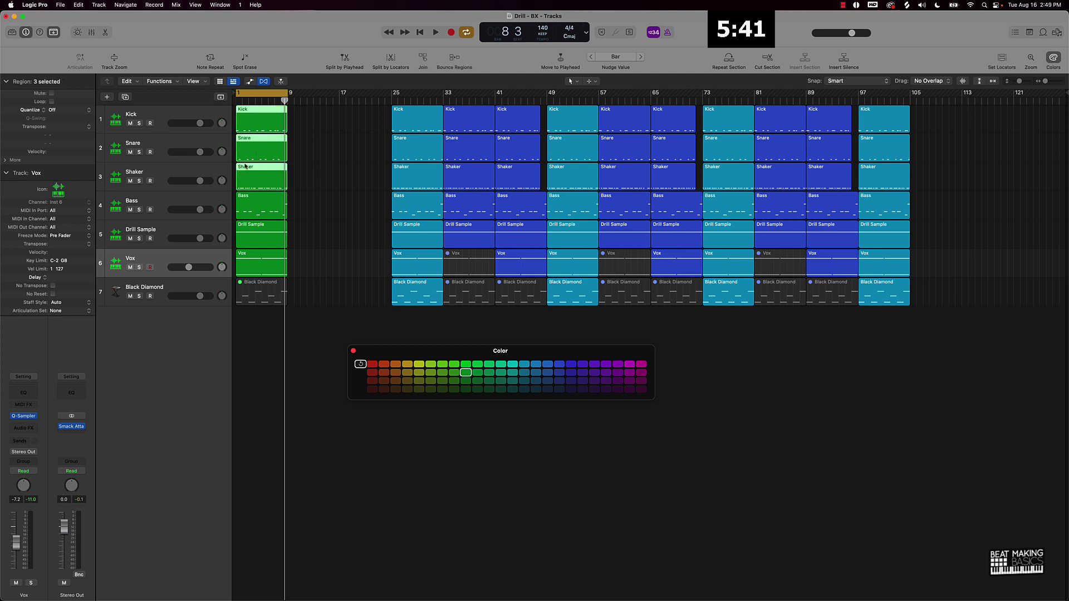
{"action": "key", "text": "ctrl+m"}
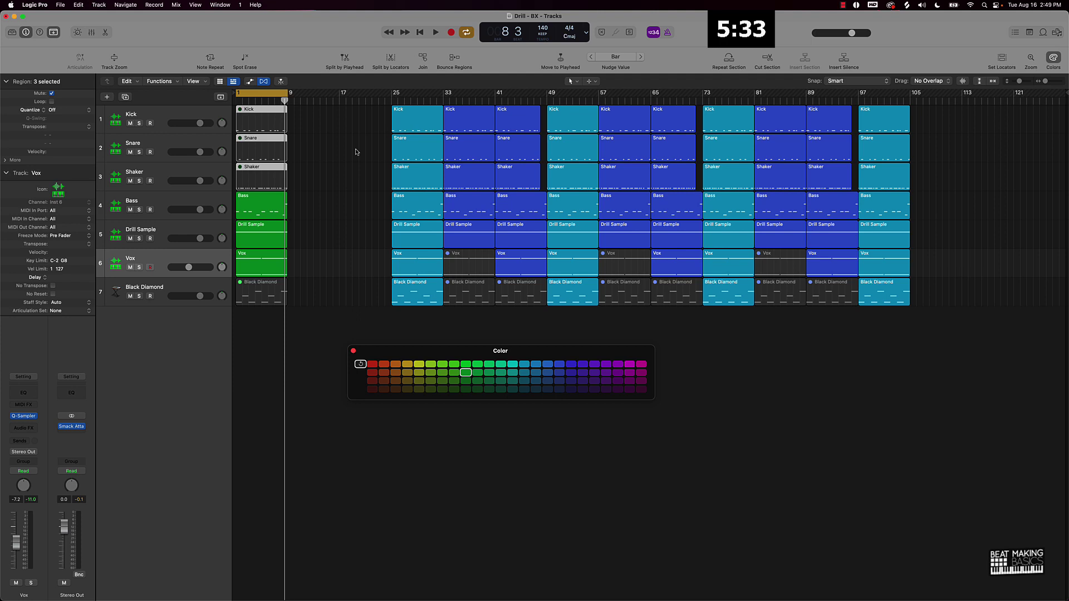
{"action": "key", "text": "space"}
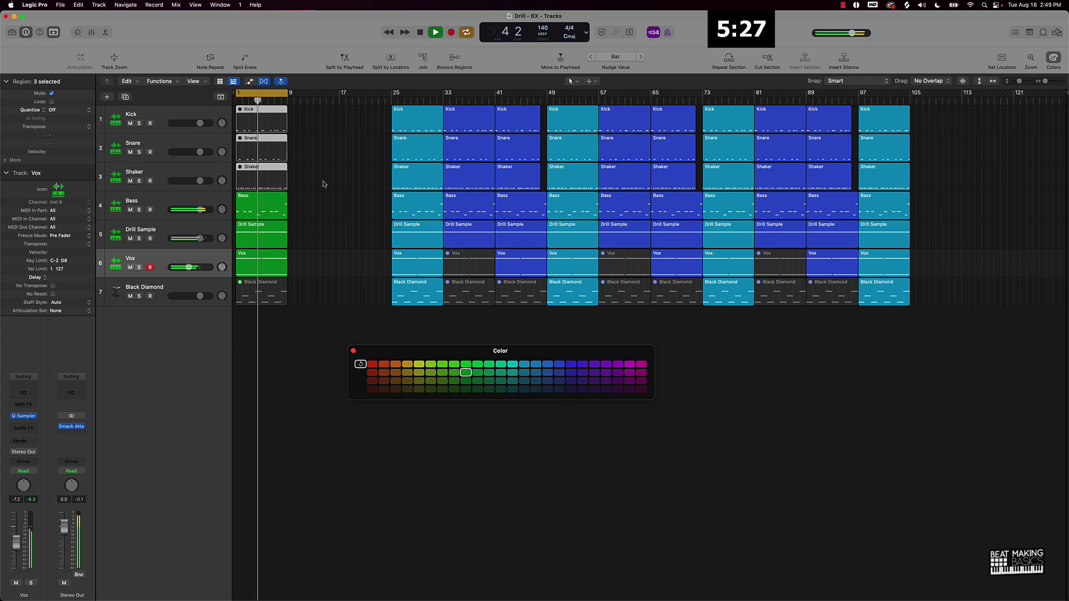
{"action": "left_click", "coordinate": [298, 212]}
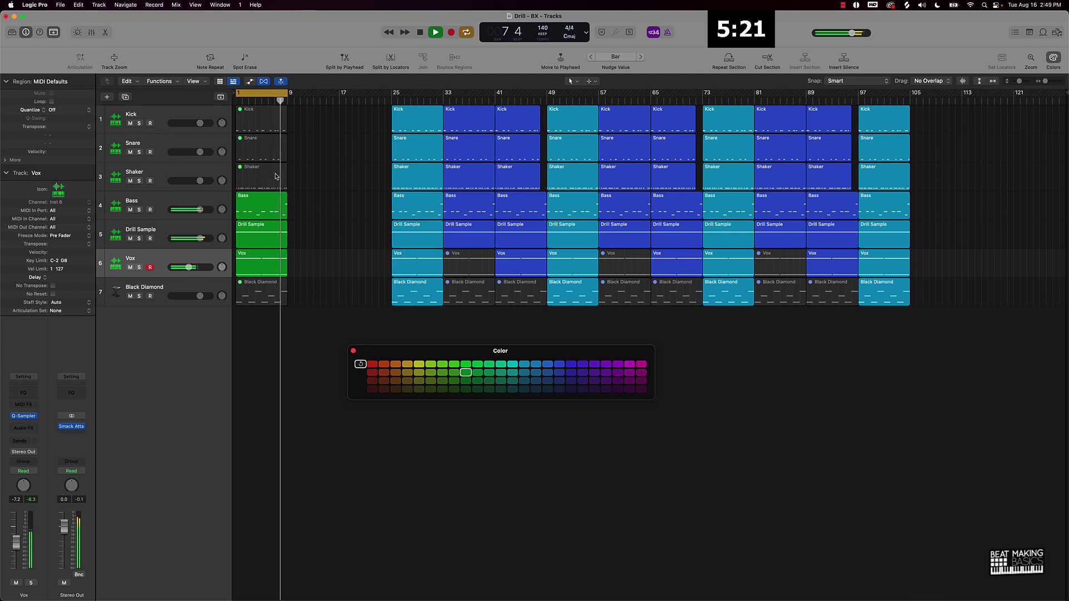
{"action": "key", "text": "space"}
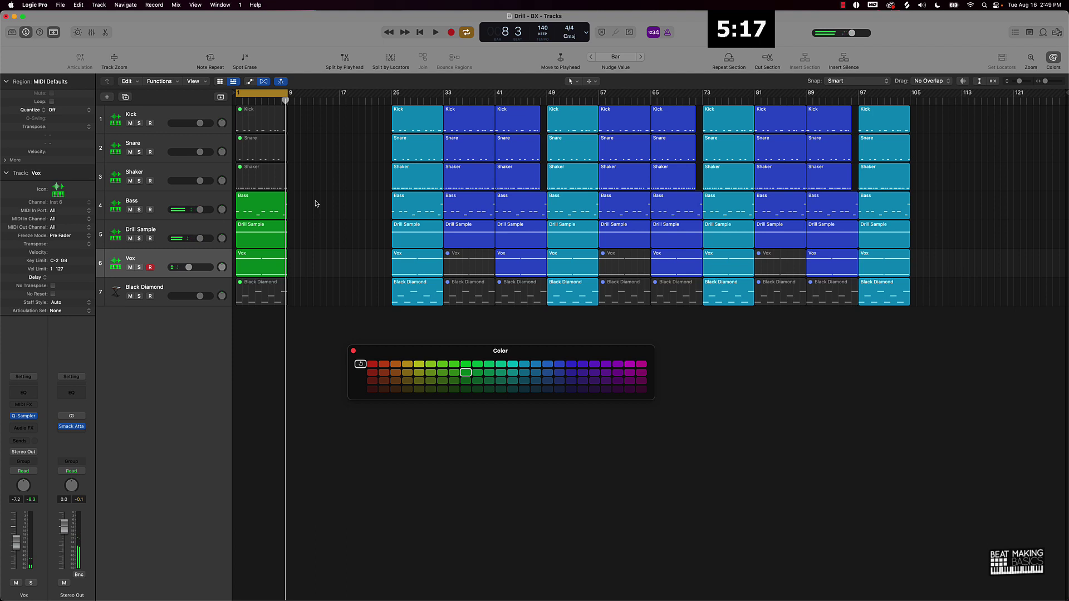
Split the muted Snare and Shaker regions at bar 5, and unmute their second halves.
{"action": "key", "text": "comma"}
{"action": "key", "text": "comma"}
{"action": "key", "text": "comma"}
{"action": "key", "text": "comma"}
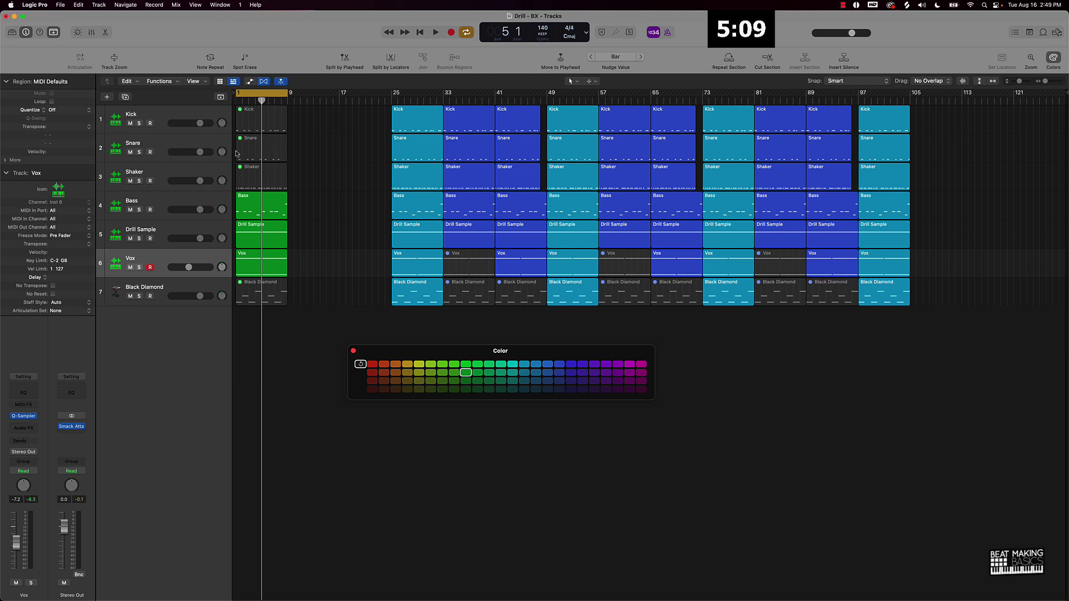
{"action": "left_click_drag", "start_coordinate": [304, 154], "coordinate": [278, 183]}
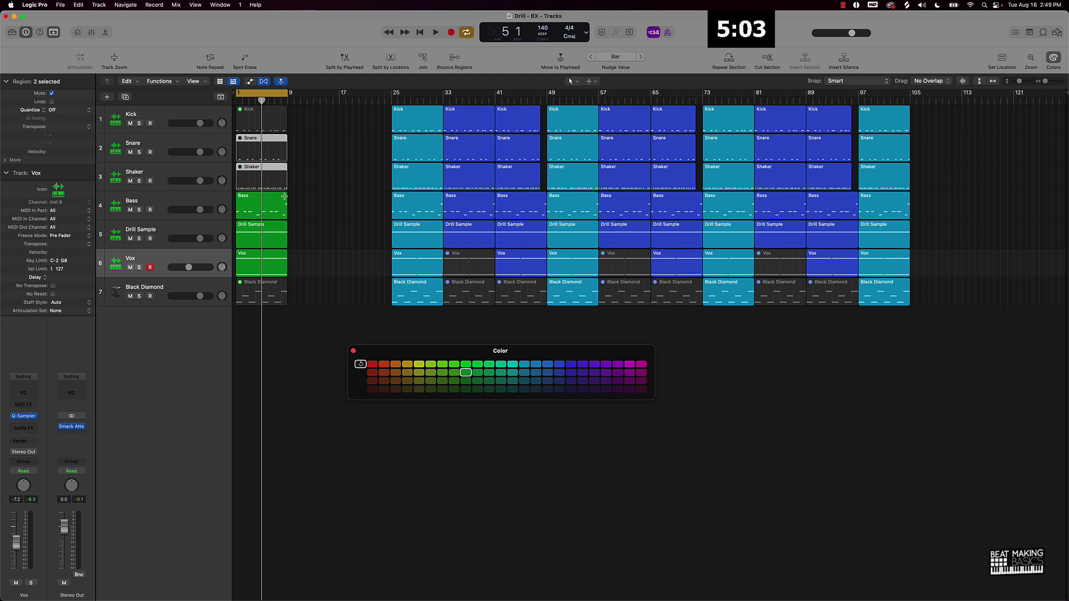
{"action": "key", "text": "super+t"}
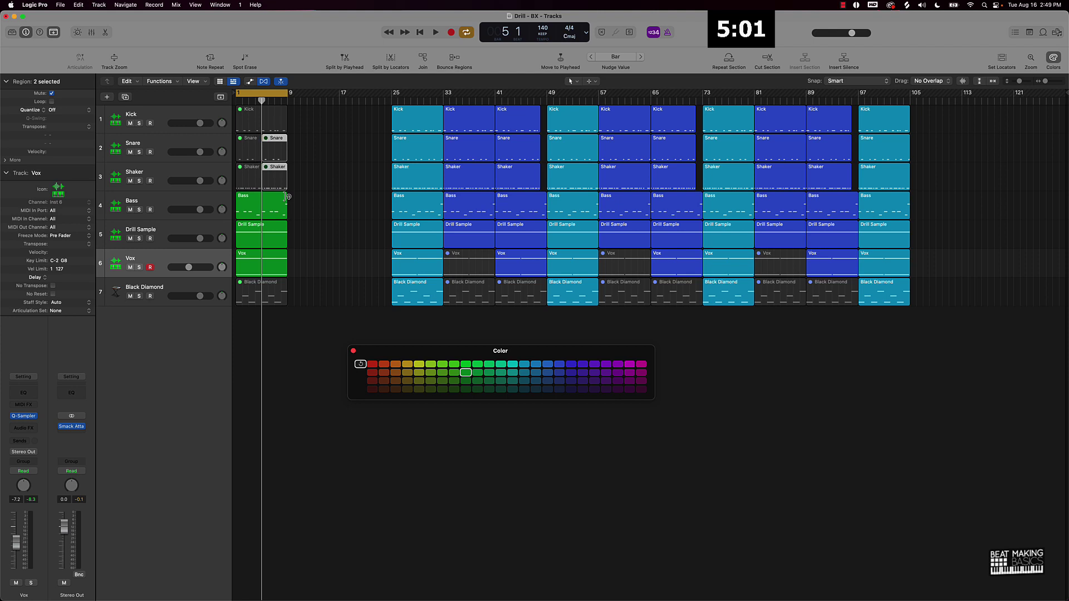
{"action": "key", "text": "m"}
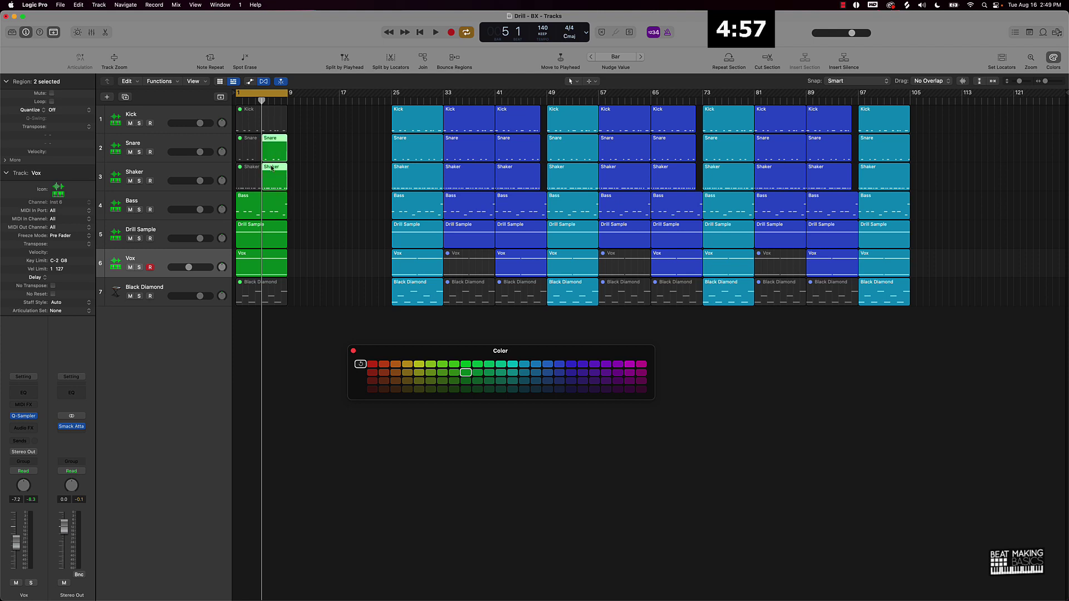
Recolor all nine intro regions in bars 1 to 8 orange-red.
{"action": "left_click_drag", "start_coordinate": [305, 123], "coordinate": [256, 374]}
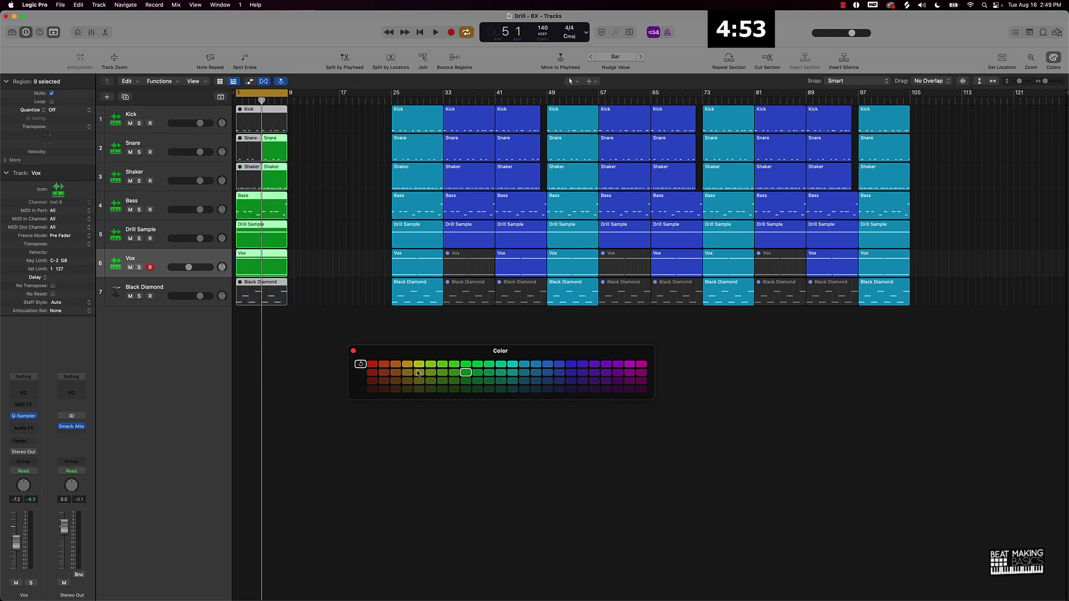
{"action": "left_click", "coordinate": [639, 365]}
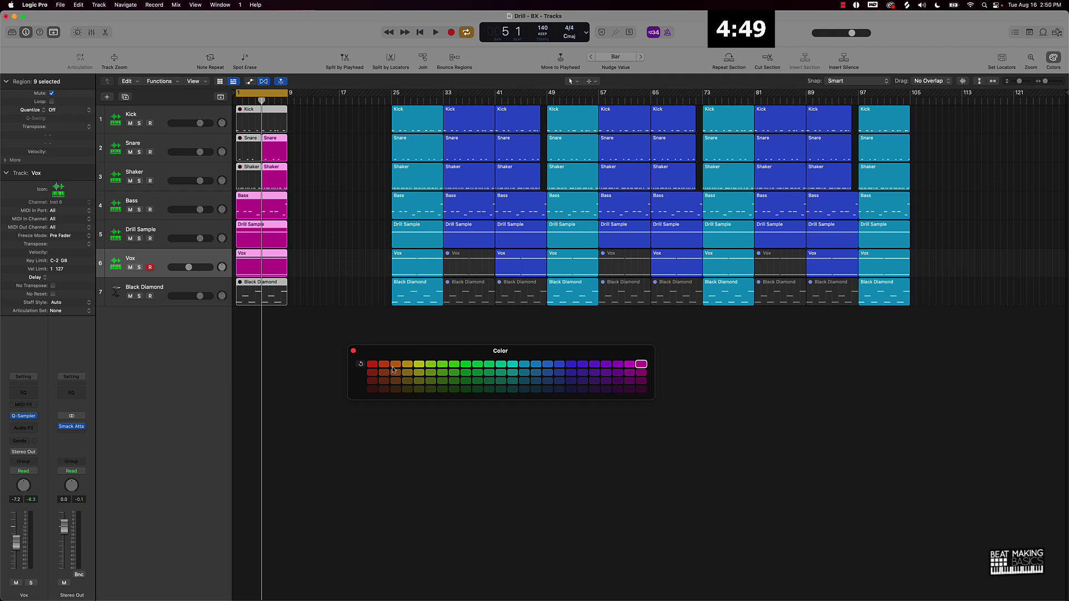
{"action": "left_click", "coordinate": [396, 364]}
{"action": "left_click", "coordinate": [407, 365]}
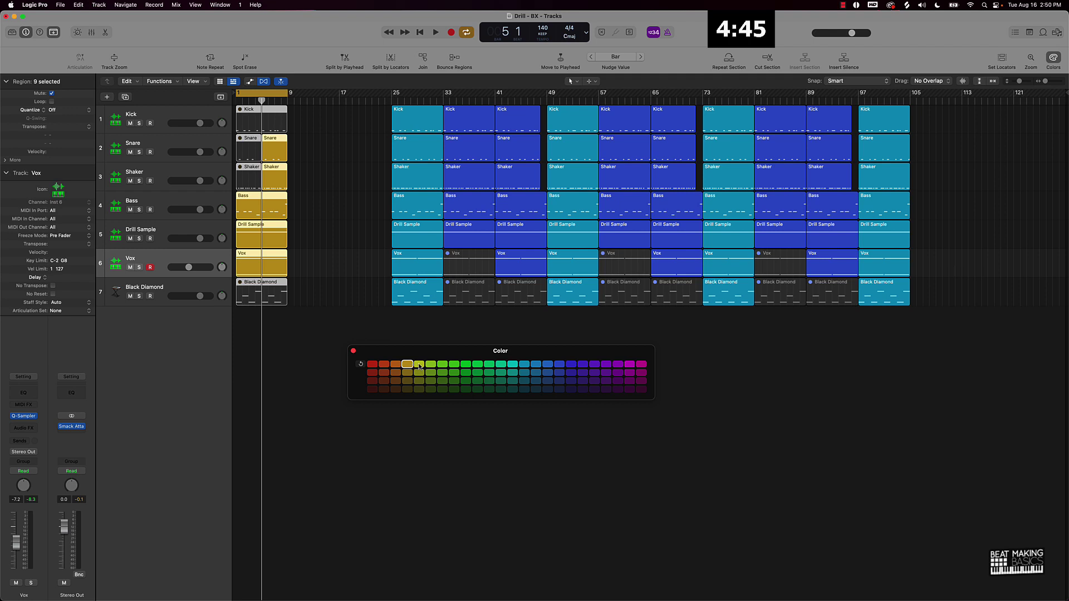
{"action": "left_click", "coordinate": [419, 364]}
{"action": "left_click", "coordinate": [408, 364]}
{"action": "left_click", "coordinate": [396, 365]}
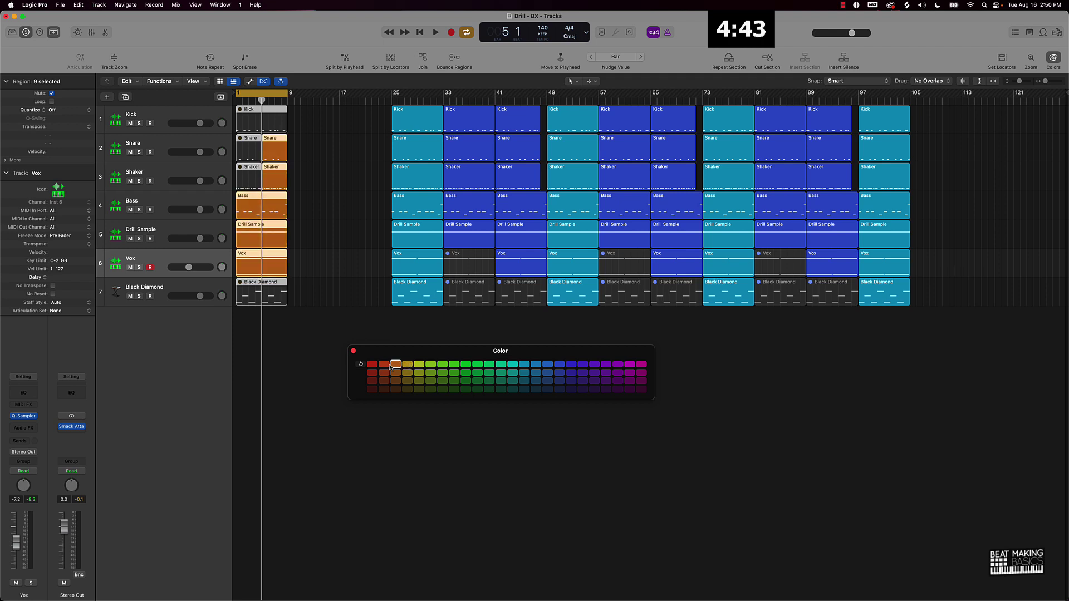
{"action": "left_click", "coordinate": [384, 366]}
{"action": "left_click", "coordinate": [392, 365]}
{"action": "left_click", "coordinate": [384, 366]}
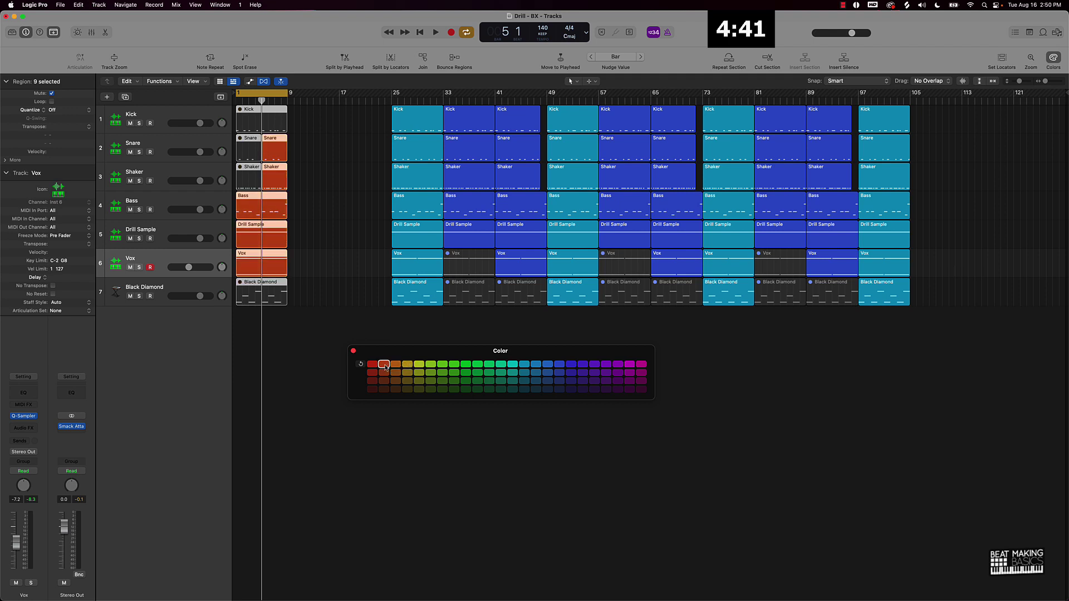
{"action": "left_click", "coordinate": [324, 351]}
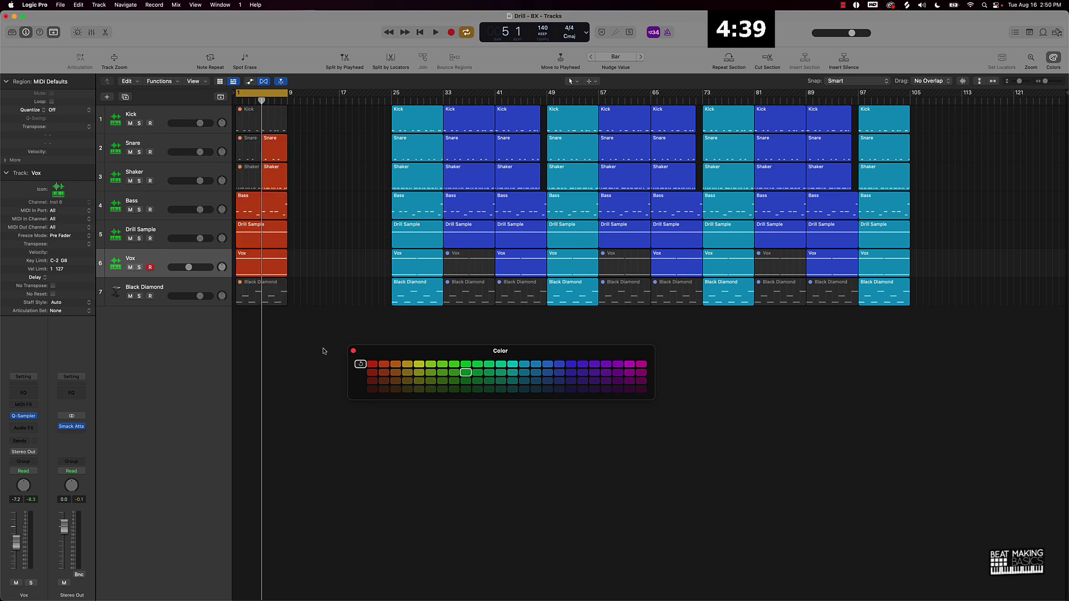
Move all 70 regions from bar 25 onward so they start at bar 9, right after the intro.
{"action": "left_click_drag", "start_coordinate": [392, 321], "coordinate": [957, 103]}
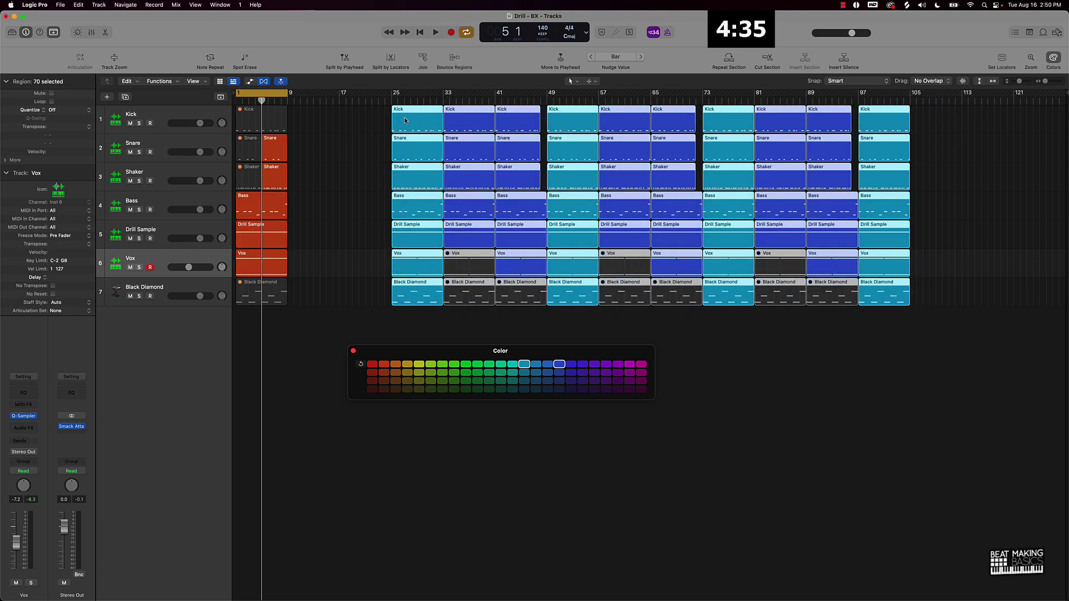
{"action": "left_click_drag", "start_coordinate": [404, 117], "coordinate": [320, 124]}
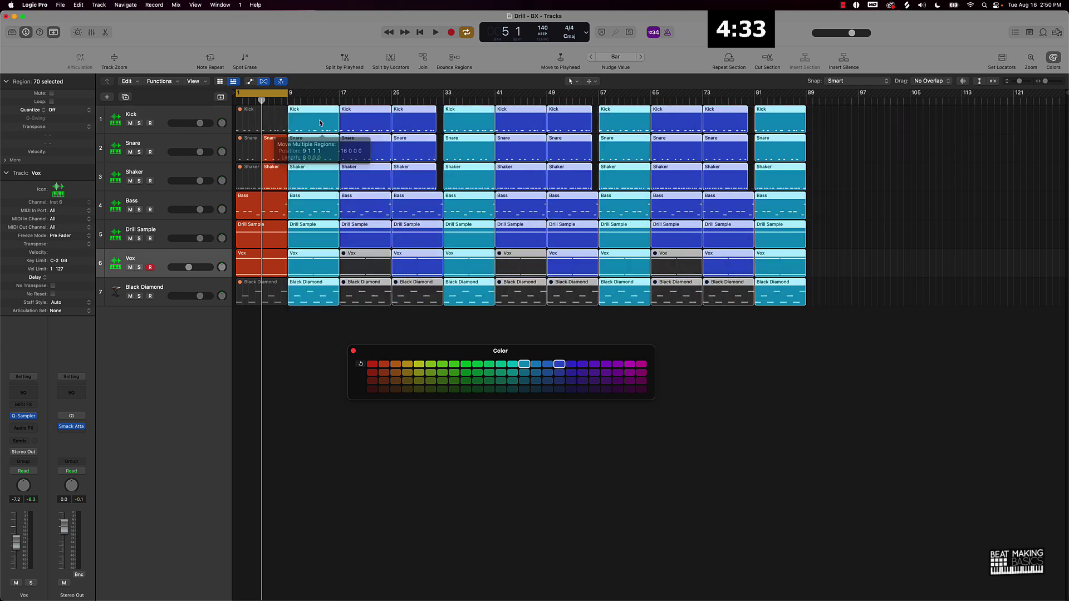
{"action": "left_click", "coordinate": [272, 325]}
Copy the nine intro regions to bar 89 as an outro, and mute the Snare and Shaker regions at bar 93.
{"action": "left_click_drag", "start_coordinate": [273, 325], "coordinate": [823, 110]}
{"action": "left_click", "coordinate": [890, 153]}
{"action": "left_click_drag", "start_coordinate": [887, 148], "coordinate": [851, 177]}
{"action": "key", "text": "ctrl+m"}
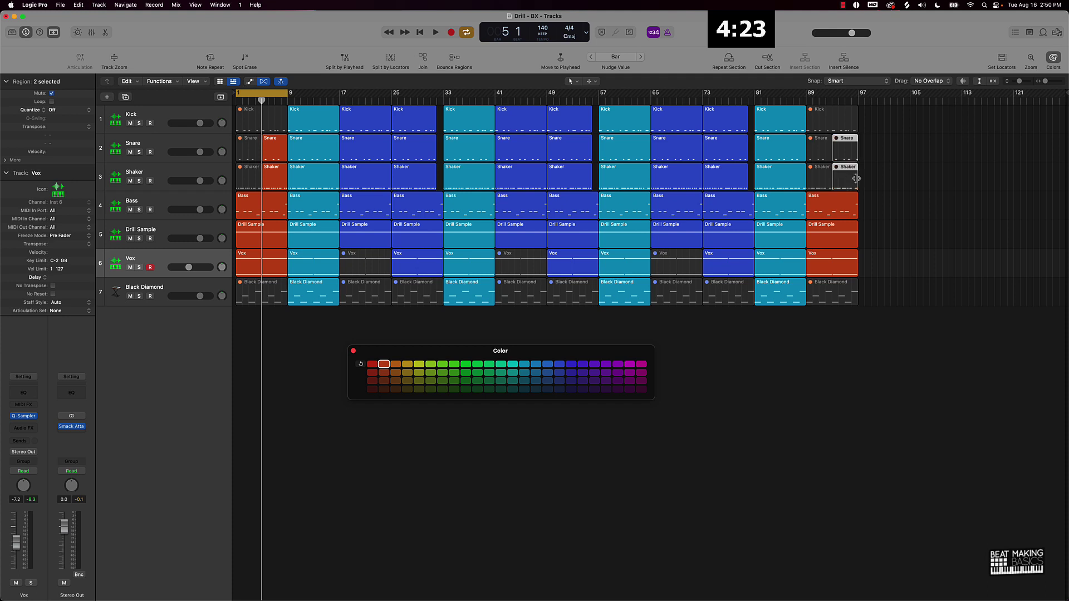
{"action": "left_click", "coordinate": [902, 234]}
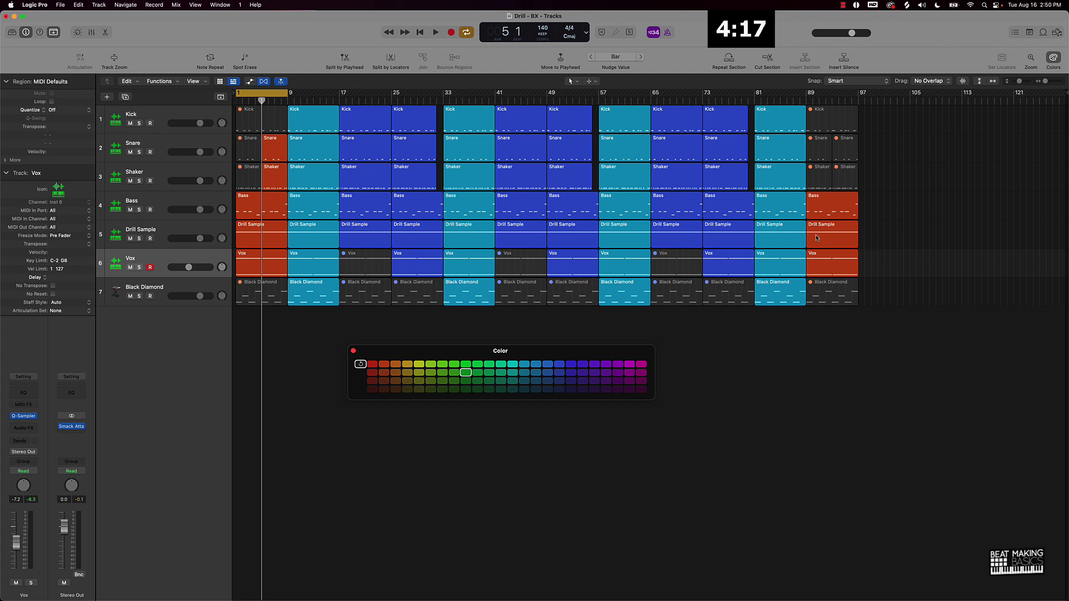
Copy the outro's Bass and Drill Sample regions from bar 89 to bar 97, and pull the project end in to about bar 106.
{"action": "left_click_drag", "start_coordinate": [890, 246], "coordinate": [835, 201]}
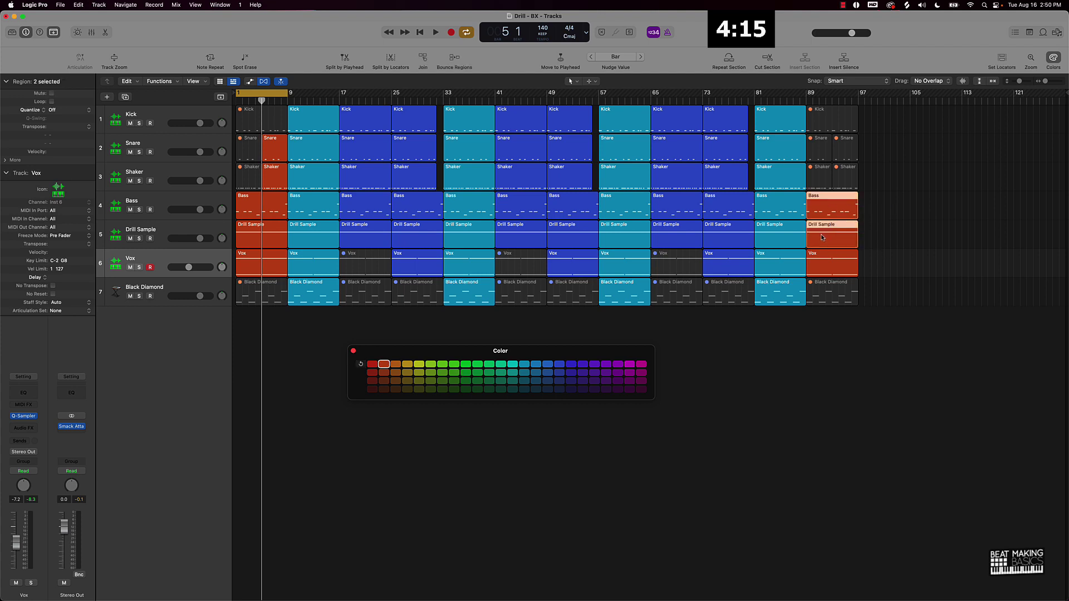
{"action": "left_click_drag", "start_coordinate": [821, 238], "coordinate": [877, 236]}
{"action": "left_click_drag", "start_coordinate": [874, 237], "coordinate": [883, 222]}
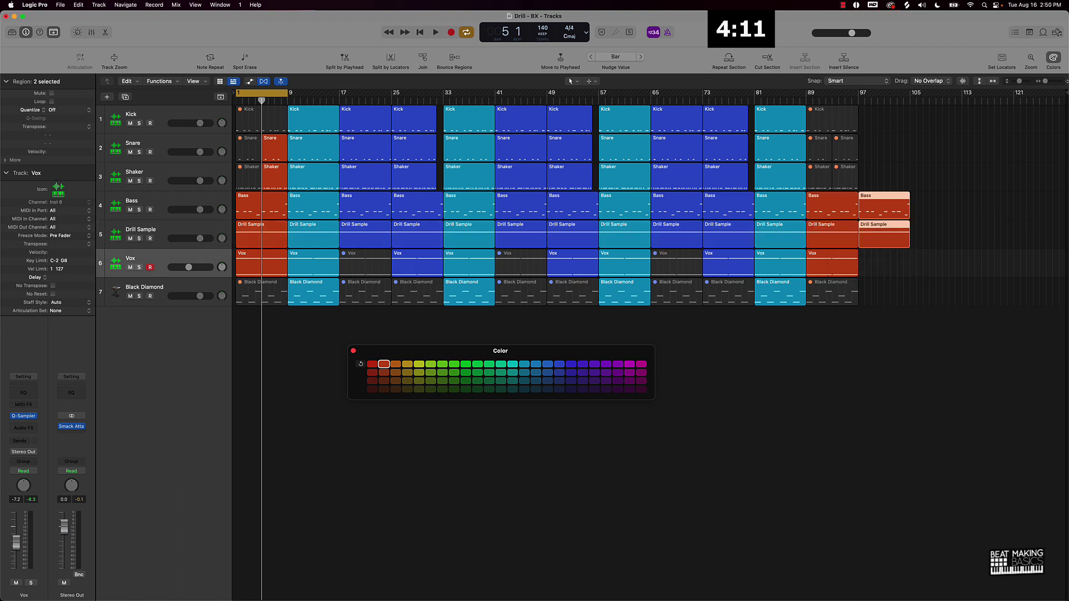
{"action": "left_click_drag", "start_coordinate": [1064, 91], "coordinate": [918, 136]}
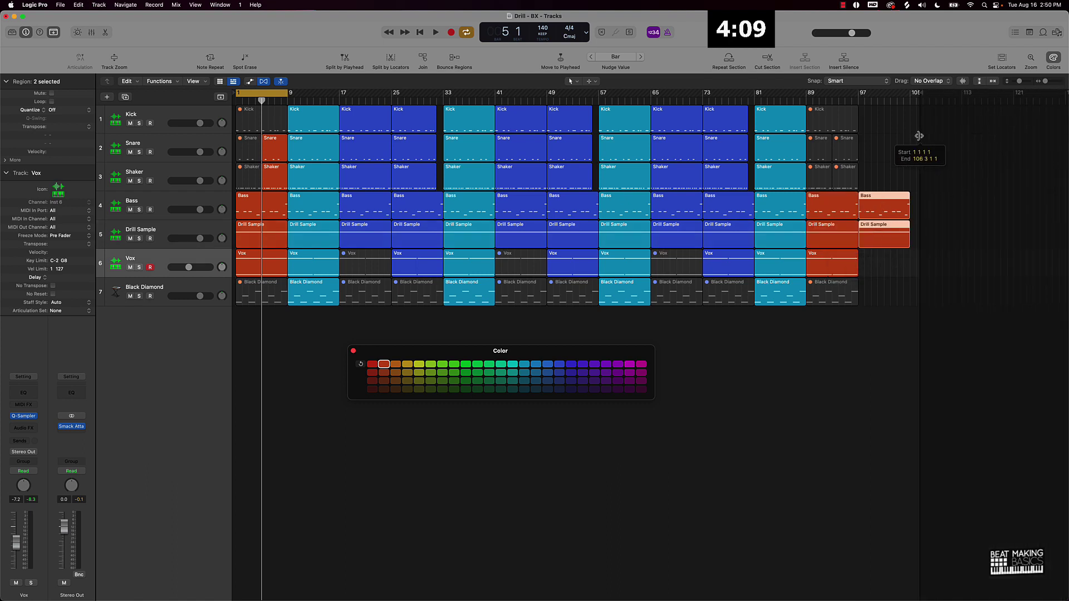
{"action": "left_click", "coordinate": [860, 391]}
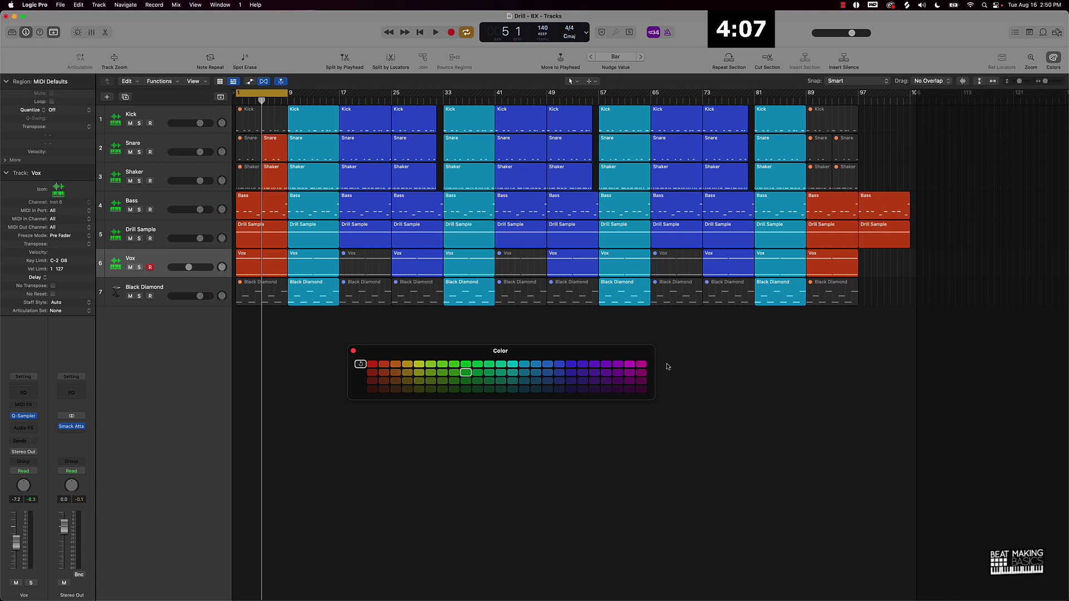
Play the arrangement from bar 1 with the cycle range off and the color palette and toolbar hidden.
{"action": "left_click", "coordinate": [354, 351]}
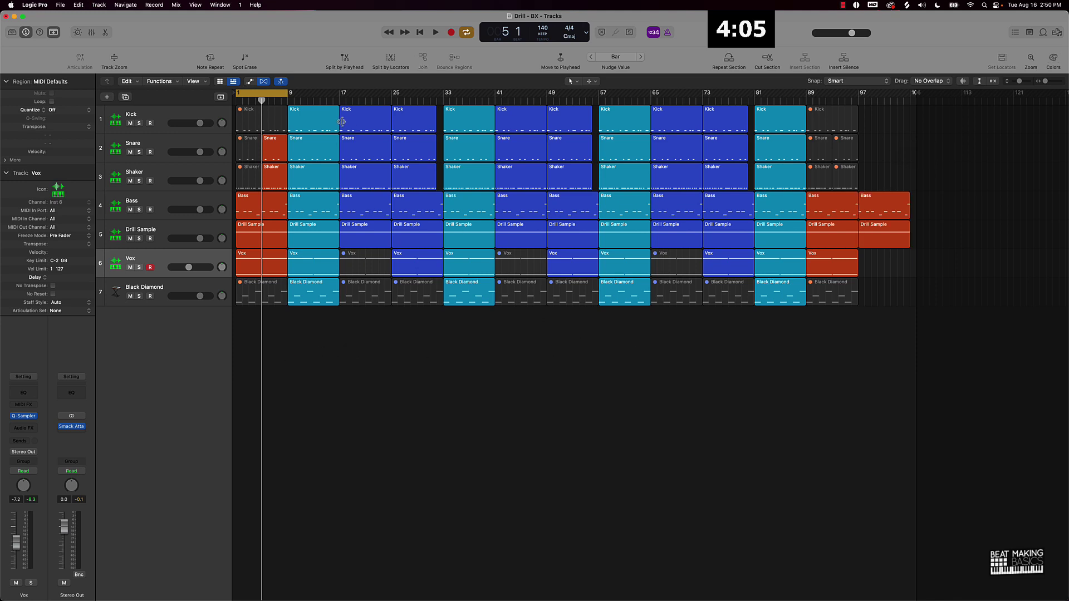
{"action": "left_click", "coordinate": [260, 91]}
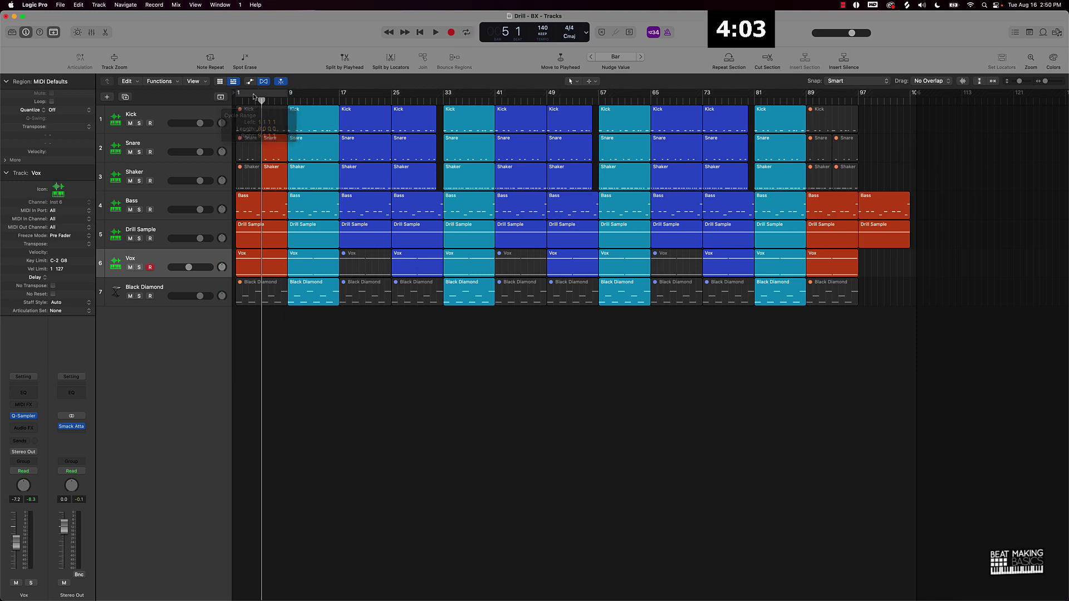
{"action": "left_click", "coordinate": [54, 32]}
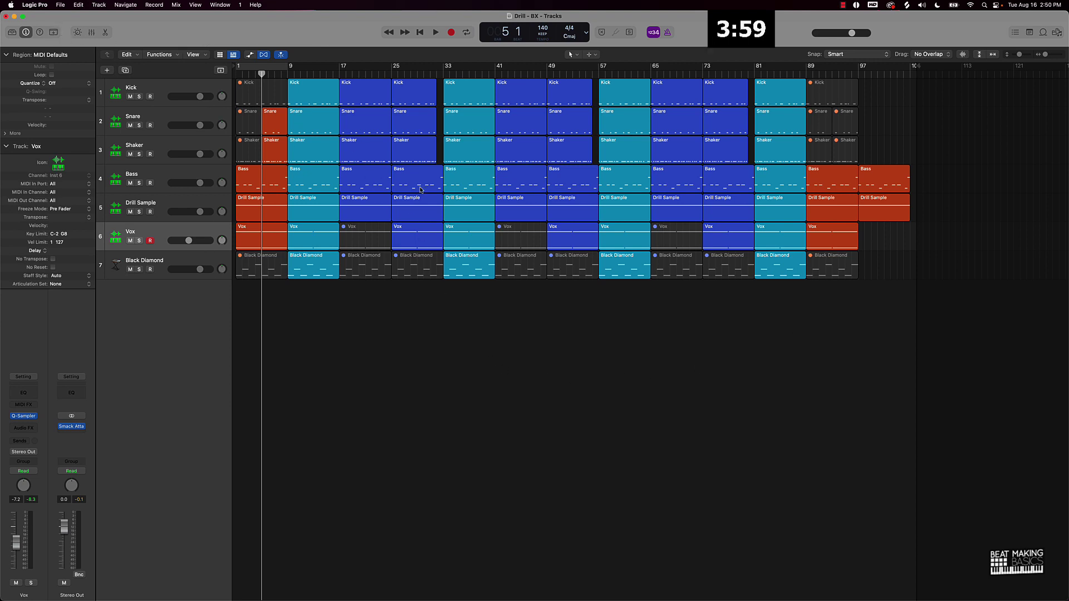
{"action": "key", "text": "super+Up"}
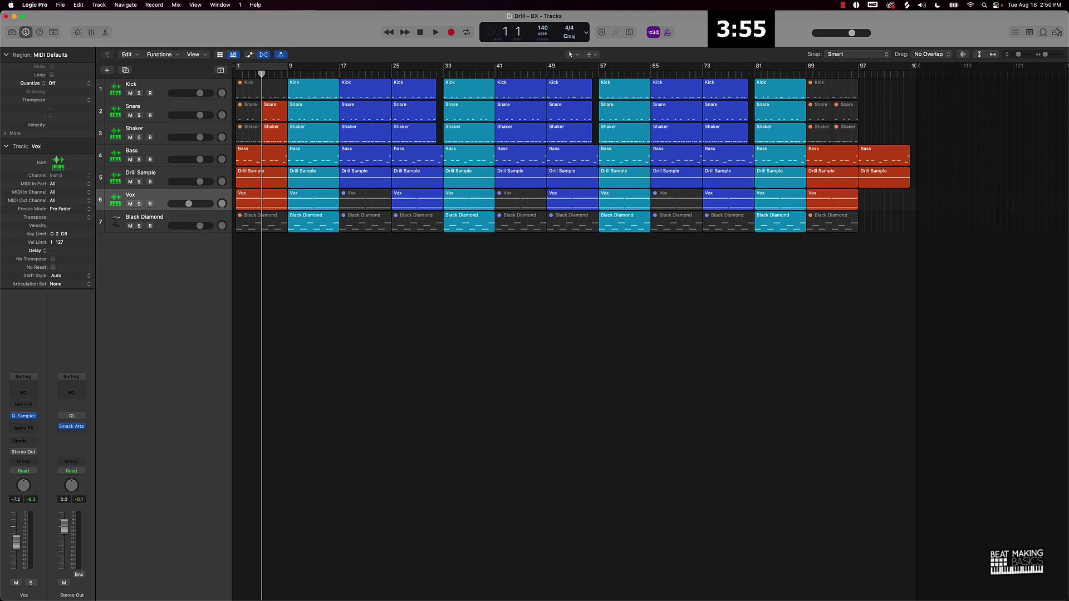
{"action": "key", "text": "Return"}
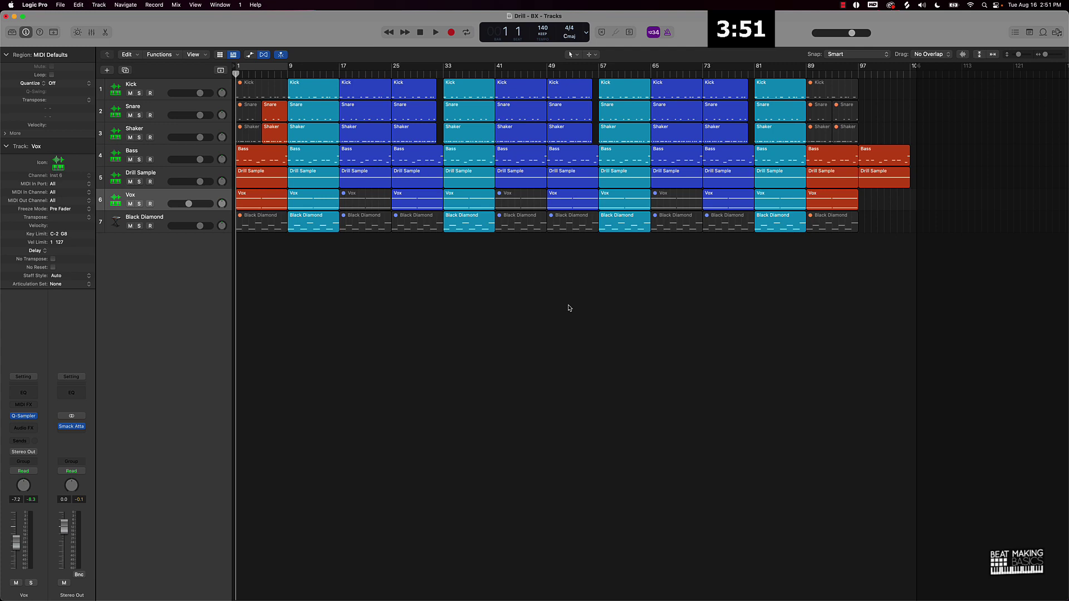
{"action": "key", "text": "space"}
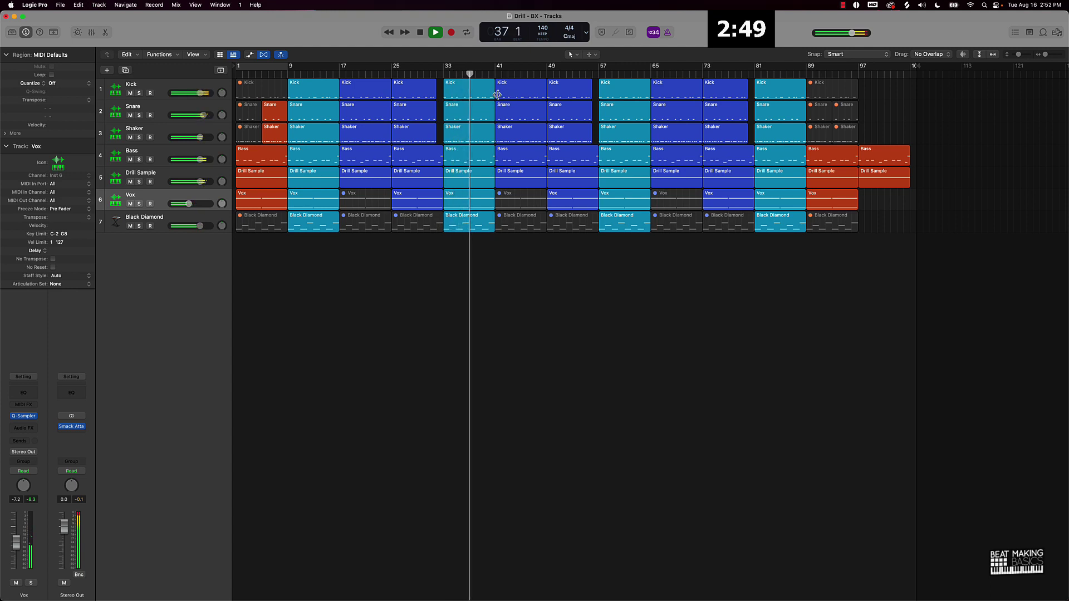
Trim the start of the bar 41 Snare and Shaker regions to bar 45, and mute the Kick region at bar 41.
{"action": "left_click", "coordinate": [509, 137]}
{"action": "left_click", "coordinate": [507, 117], "text": "shift"}
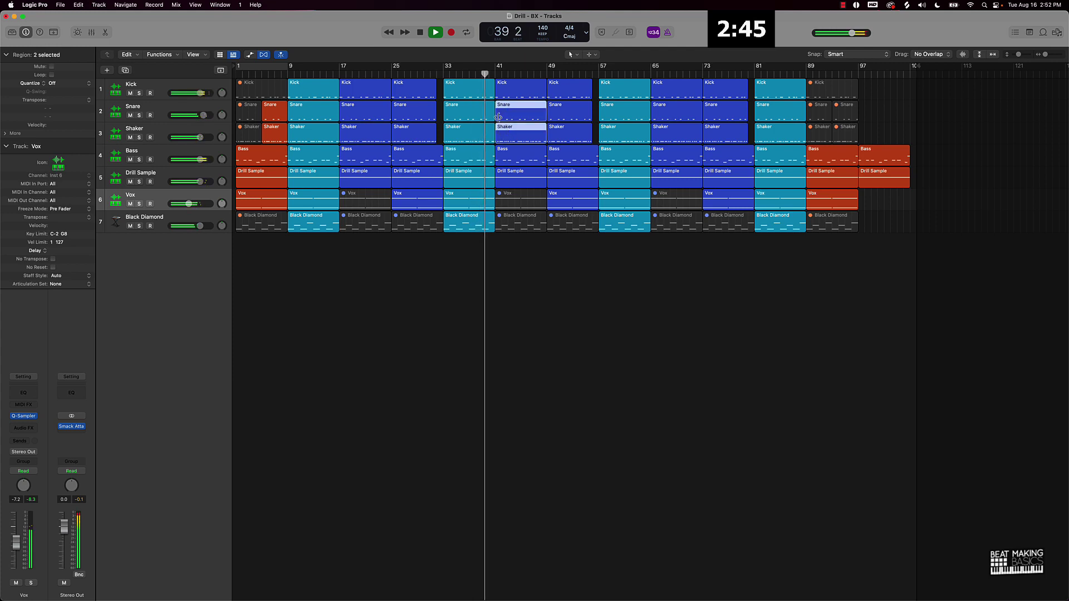
{"action": "left_click_drag", "start_coordinate": [496, 115], "coordinate": [521, 112]}
{"action": "left_click", "coordinate": [521, 89]}
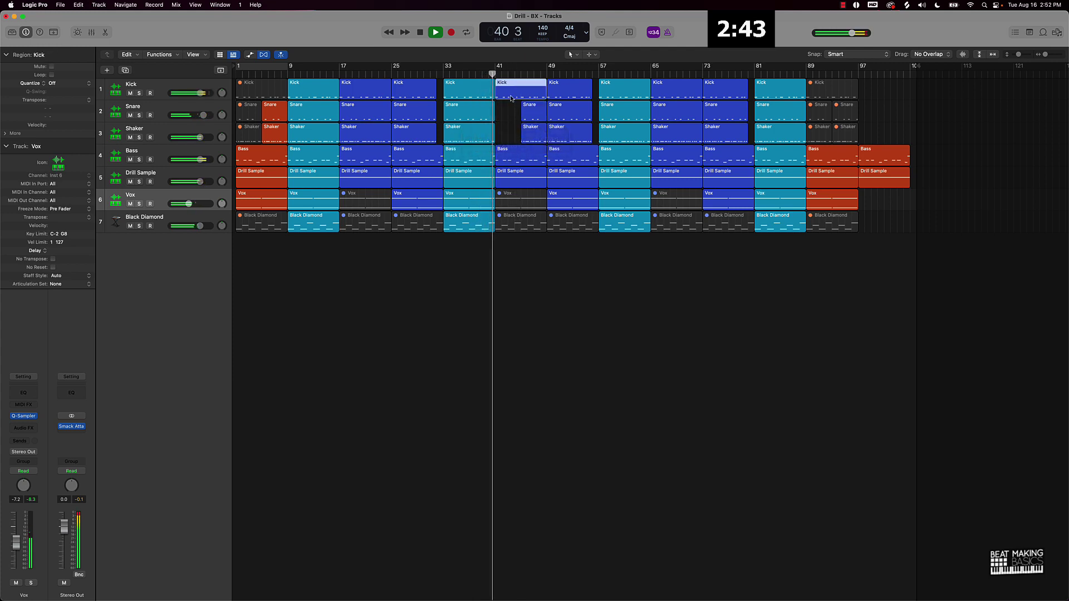
{"action": "key", "text": "m"}
{"action": "left_click", "coordinate": [575, 298]}
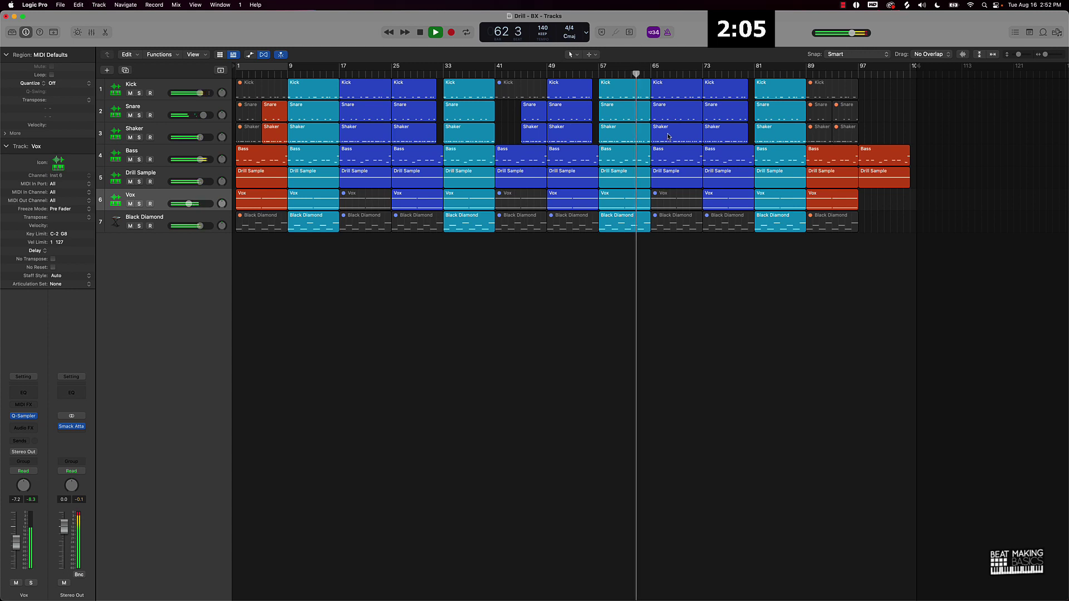
Trim the start of the Kick, Snare and Shaker regions at bar 73 to bar 77.
{"action": "left_click", "coordinate": [714, 135]}
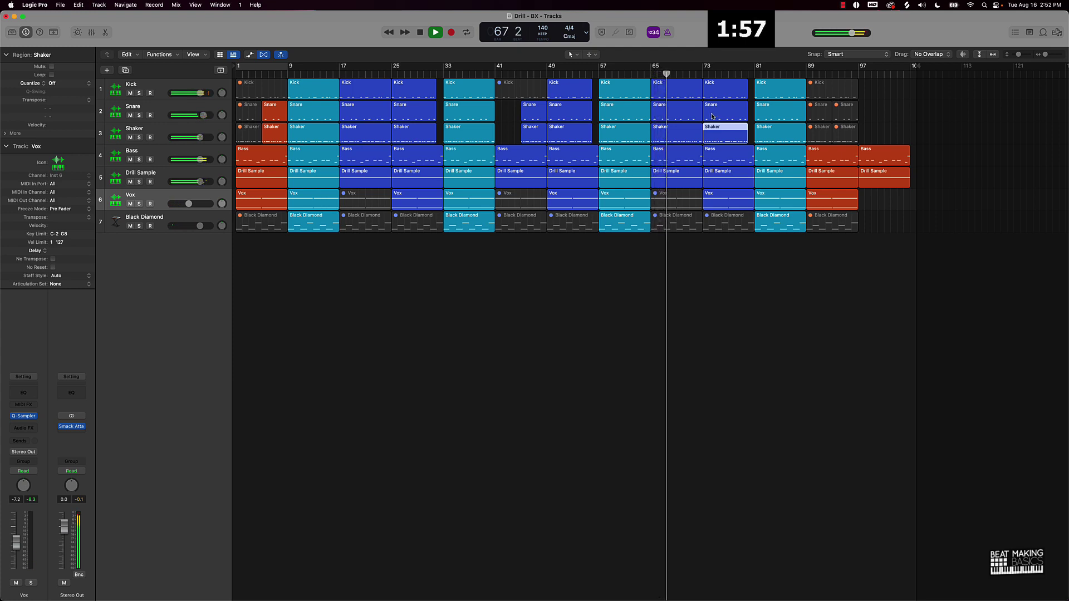
{"action": "left_click", "coordinate": [713, 116], "text": "shift"}
{"action": "left_click", "coordinate": [712, 91], "text": "shift"}
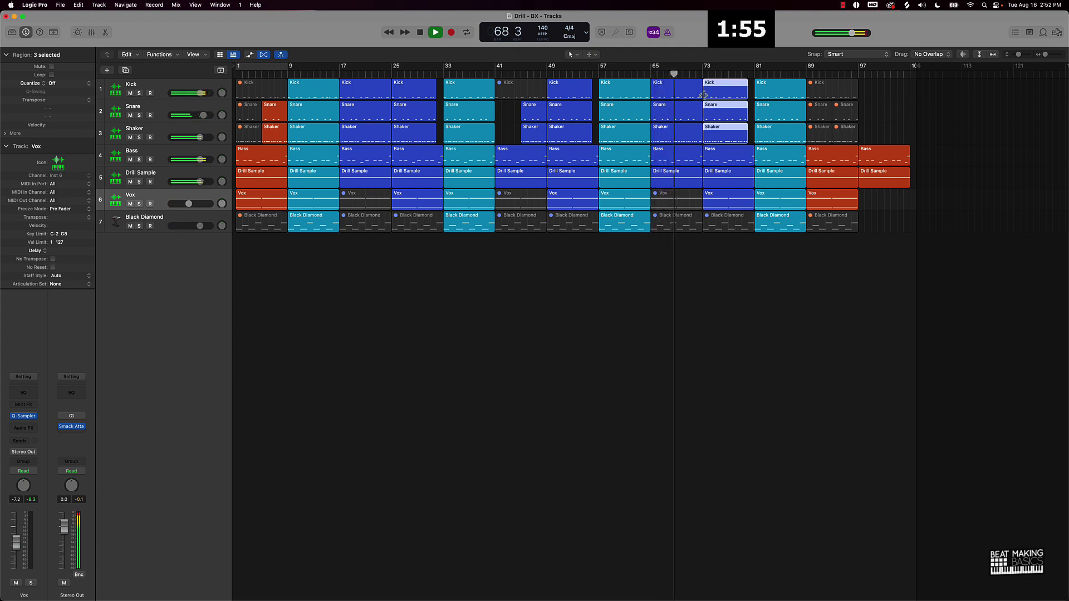
{"action": "left_click_drag", "start_coordinate": [704, 92], "coordinate": [729, 93]}
{"action": "left_click", "coordinate": [720, 118]}
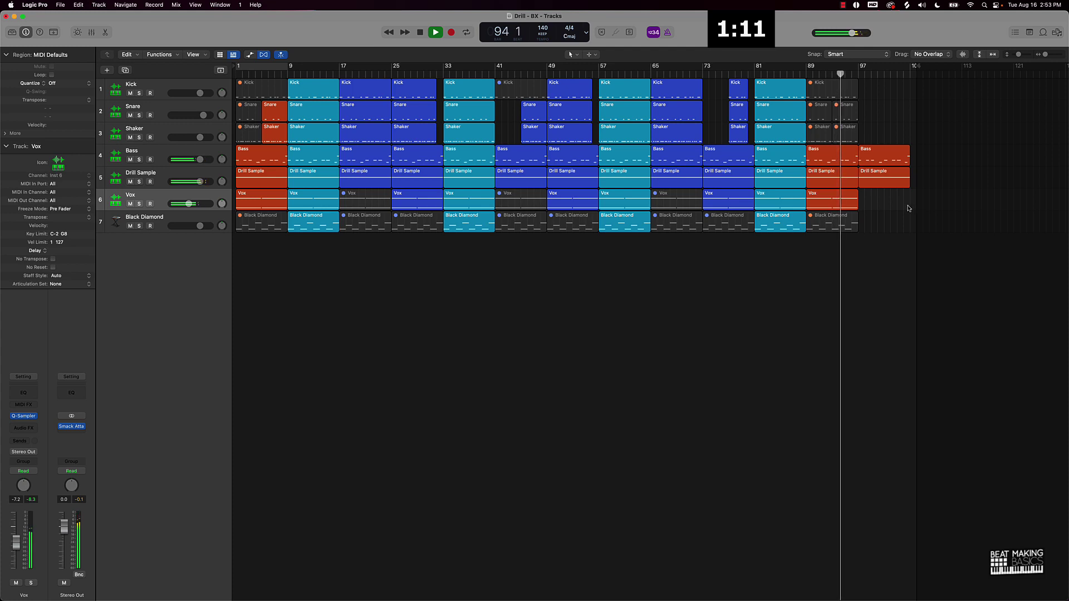
Mute the last Bass region at bar 97, and return the playhead to bar 1 once the arrangement has played out.
{"action": "left_click", "coordinate": [874, 162]}
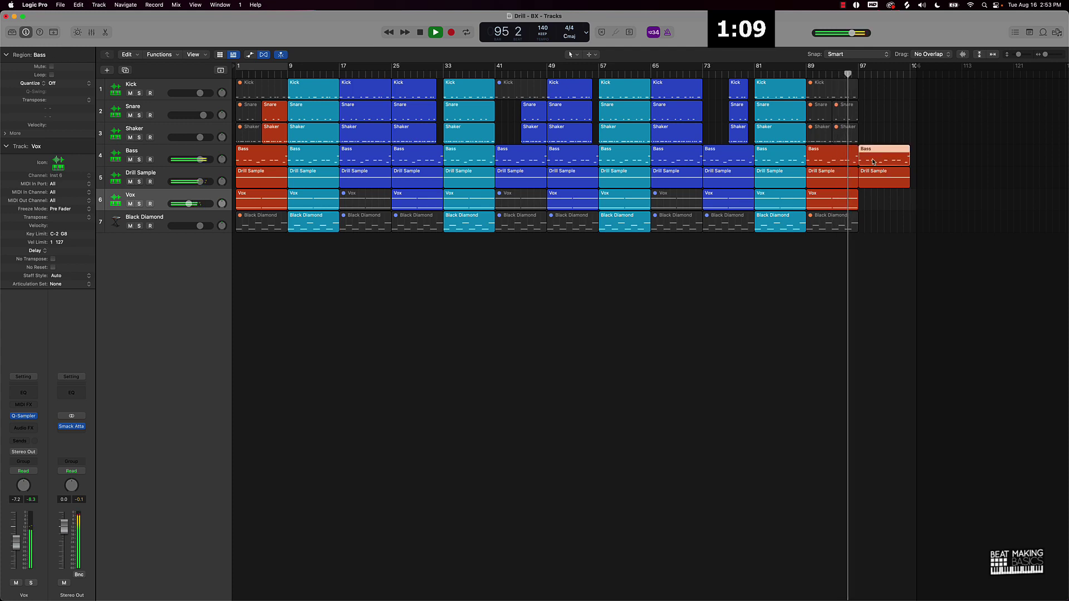
{"action": "key", "text": "ctrl+m"}
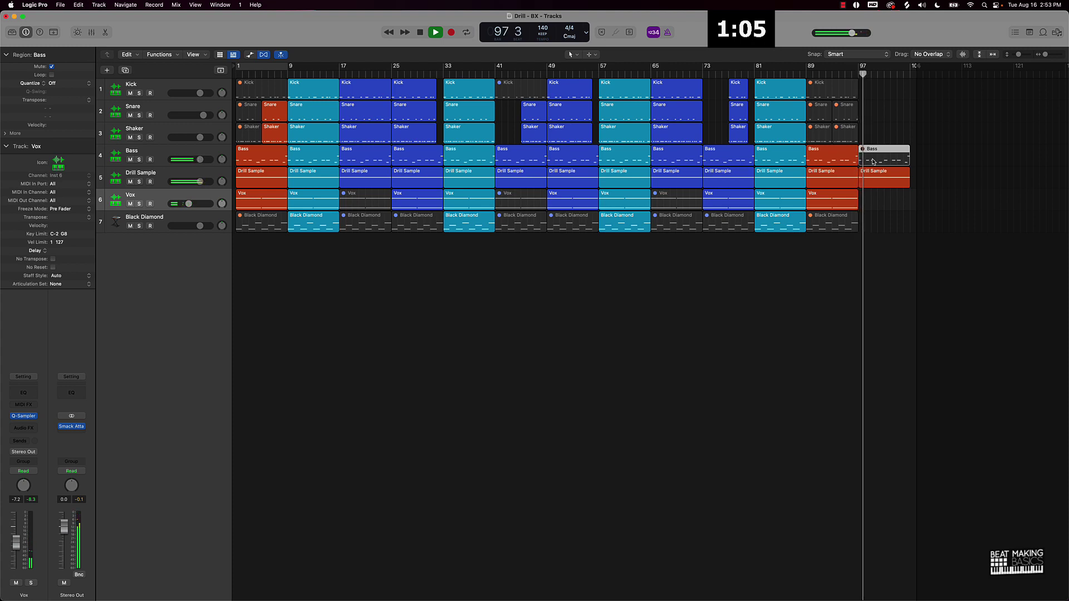
{"action": "left_click", "coordinate": [885, 210]}
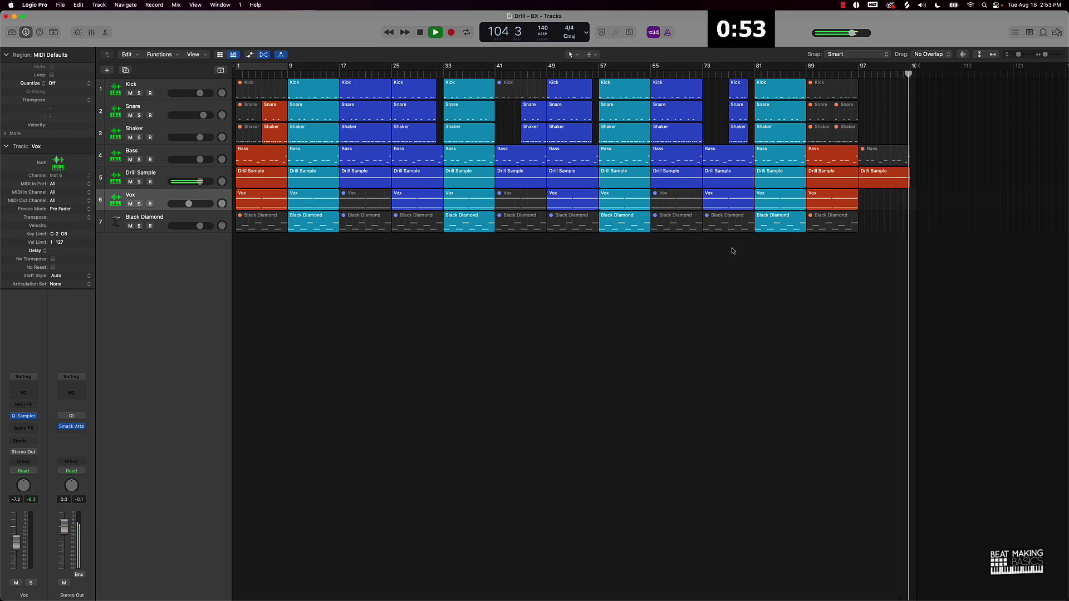
{"action": "key", "text": "space"}
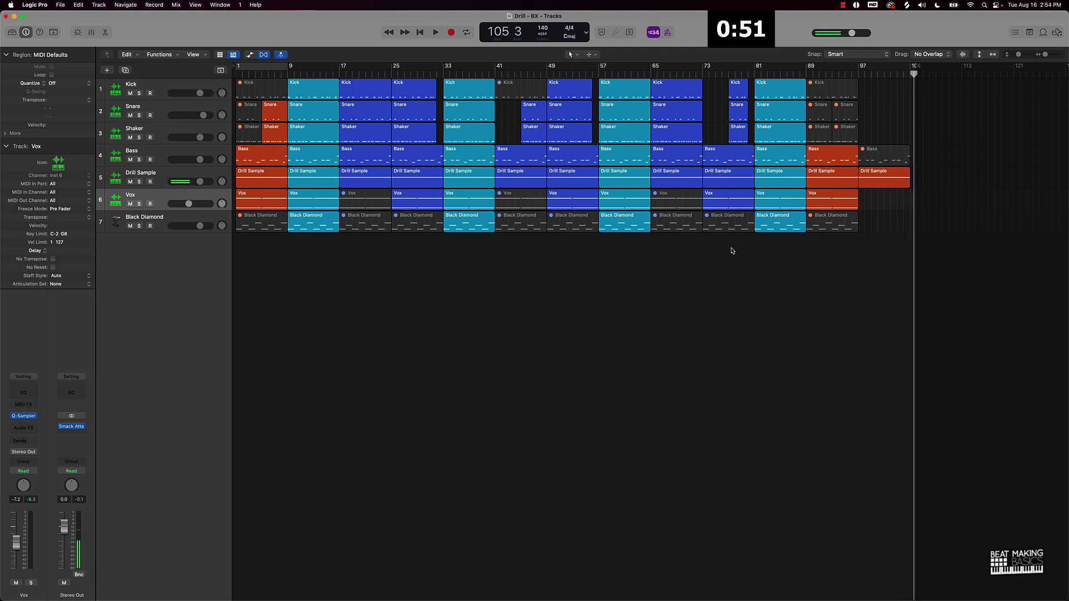
{"action": "key", "text": "Return"}
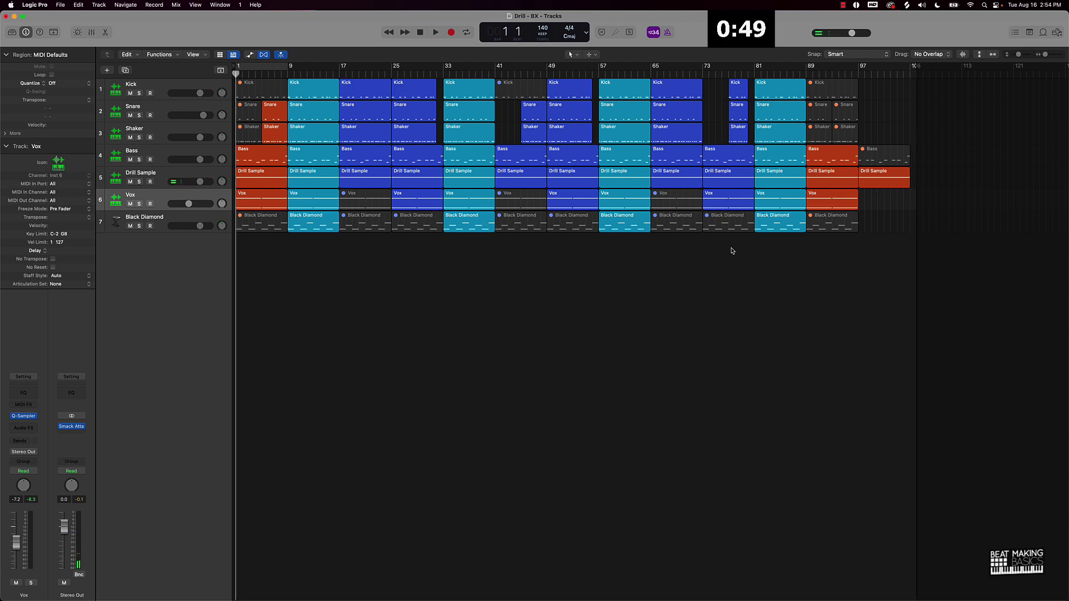